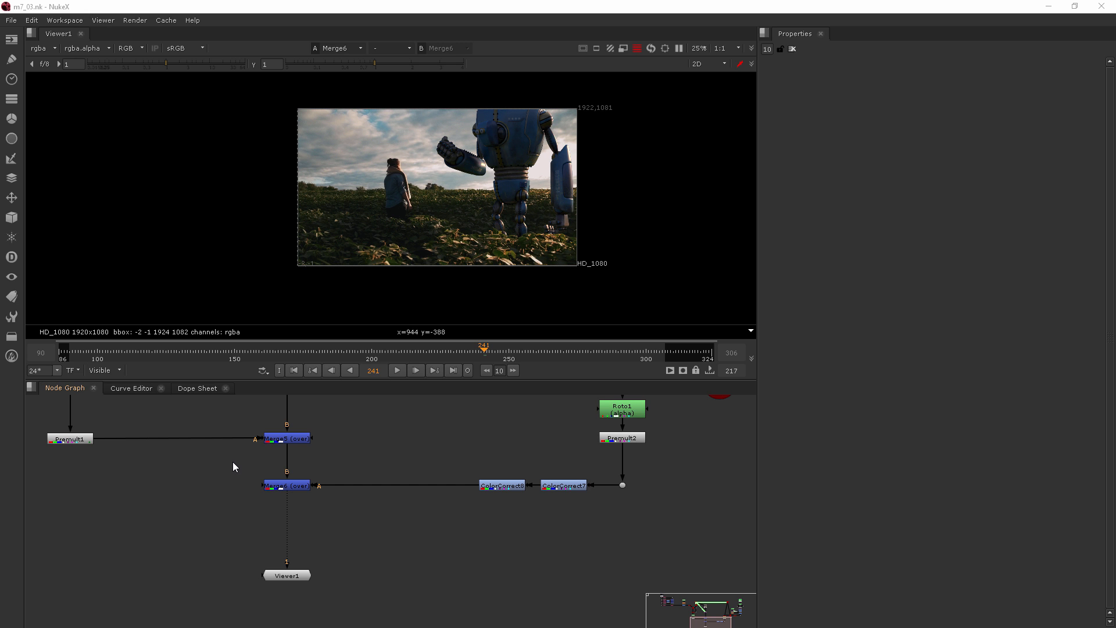
# Examine the robot branch of the node graph around the ScanlineRender, Roto6 and Premult1 nodes
pyautogui.moveTo(163, 432); pyautogui.dragTo(265, 522, button='middle')
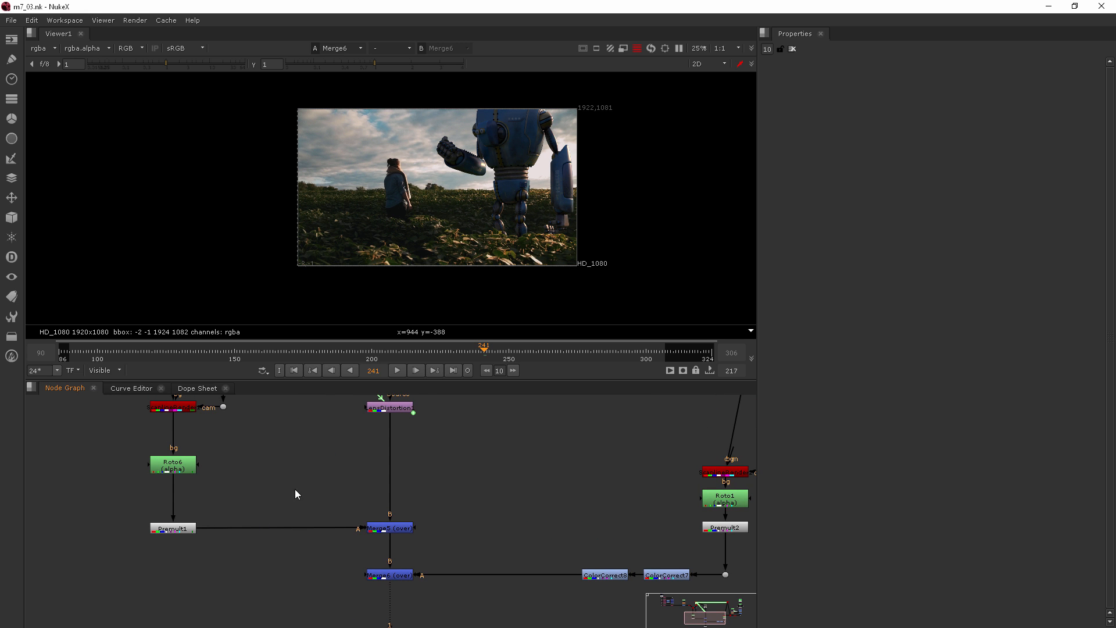
pyautogui.scroll(-2, 594, 458)
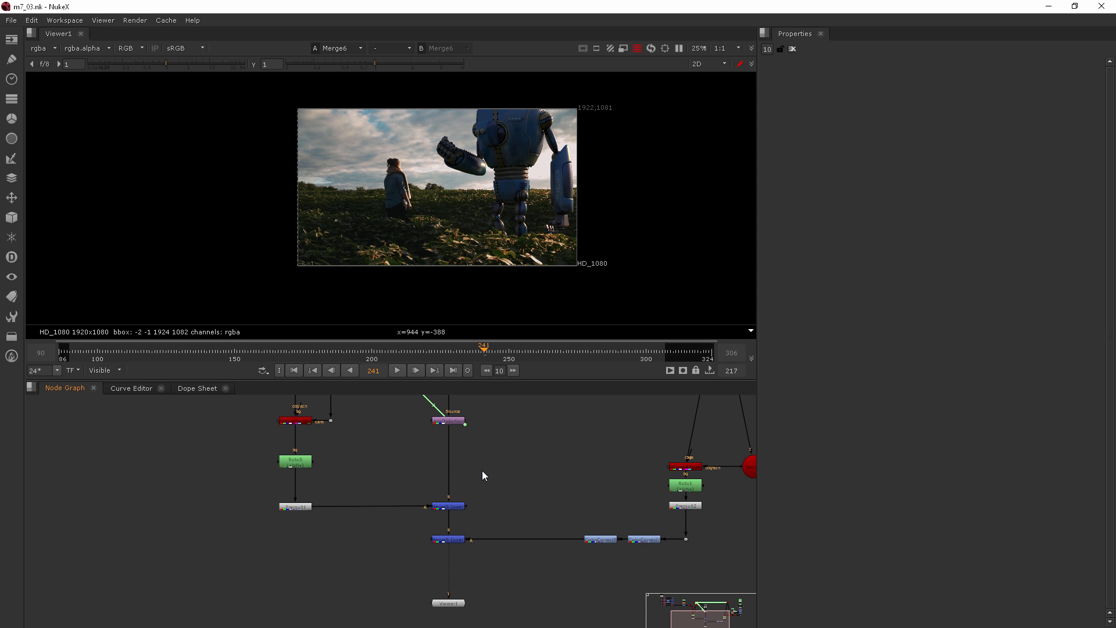
pyautogui.click(289, 462)
pyautogui.scroll(3, 306, 504)
pyautogui.scroll(-6, 352, 511)
pyautogui.moveTo(434, 553); pyautogui.dragTo(443, 556, button='middle')
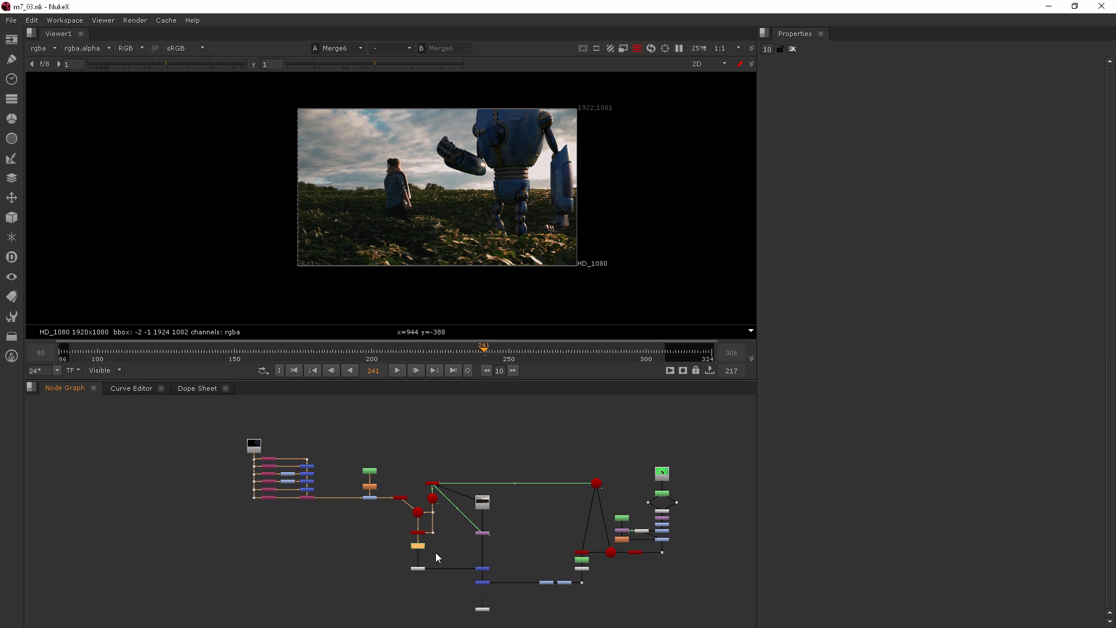
pyautogui.scroll(5, 428, 539)
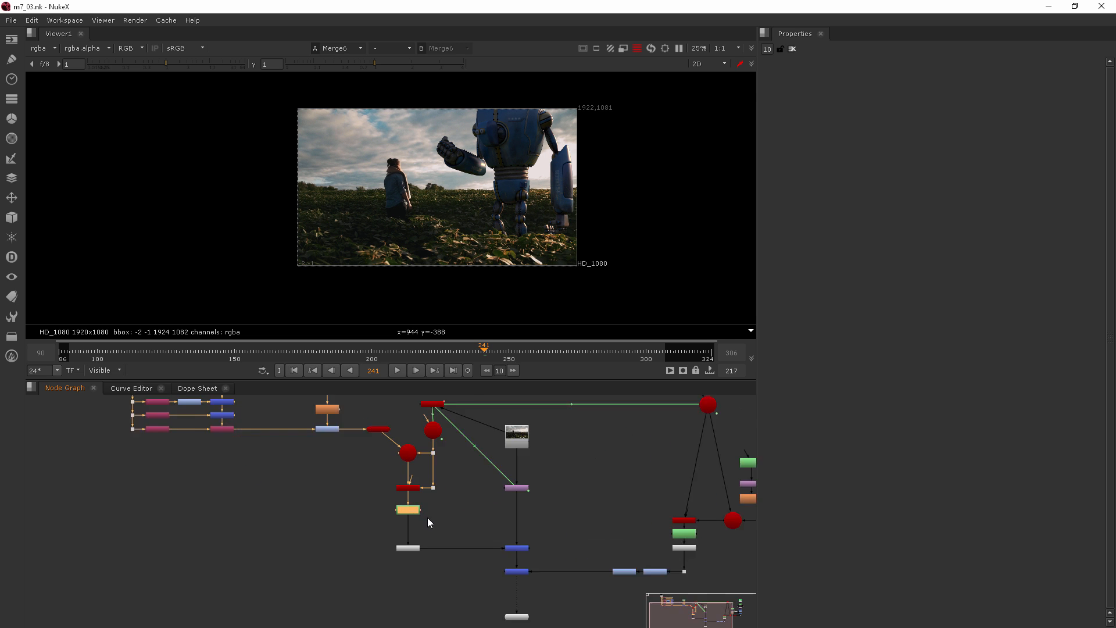
pyautogui.moveTo(427, 512); pyautogui.dragTo(425, 503, button='middle')
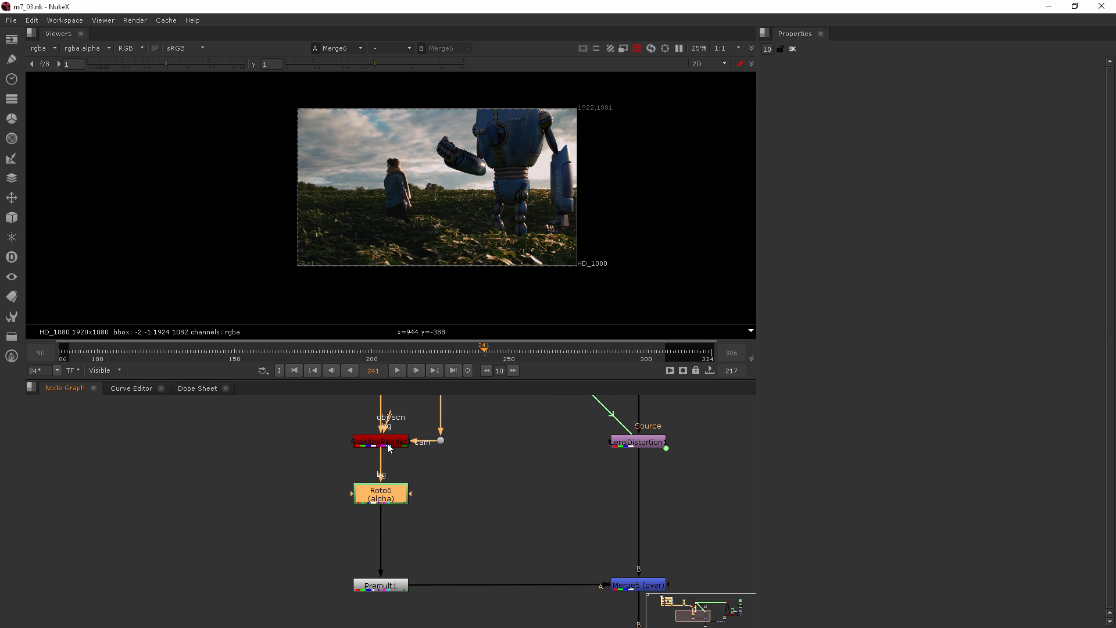
pyautogui.click(386, 443)
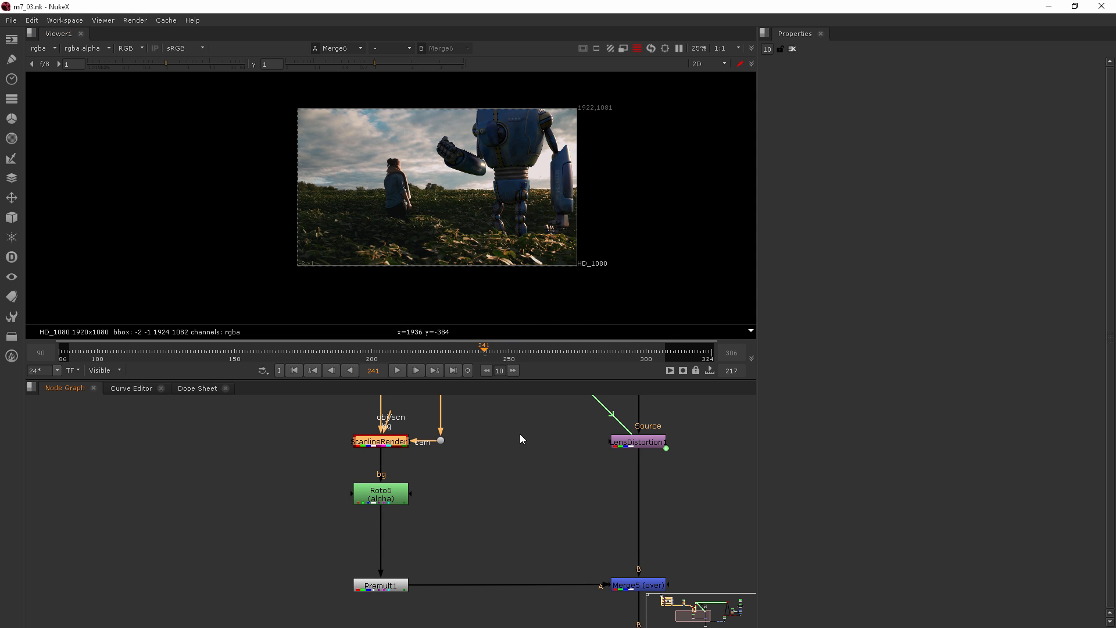
# Add a MotionBlur3D node and insert it on the connection between Premult1 and Merge5
pyautogui.moveTo(417, 569); pyautogui.dragTo(319, 527, button='middle')
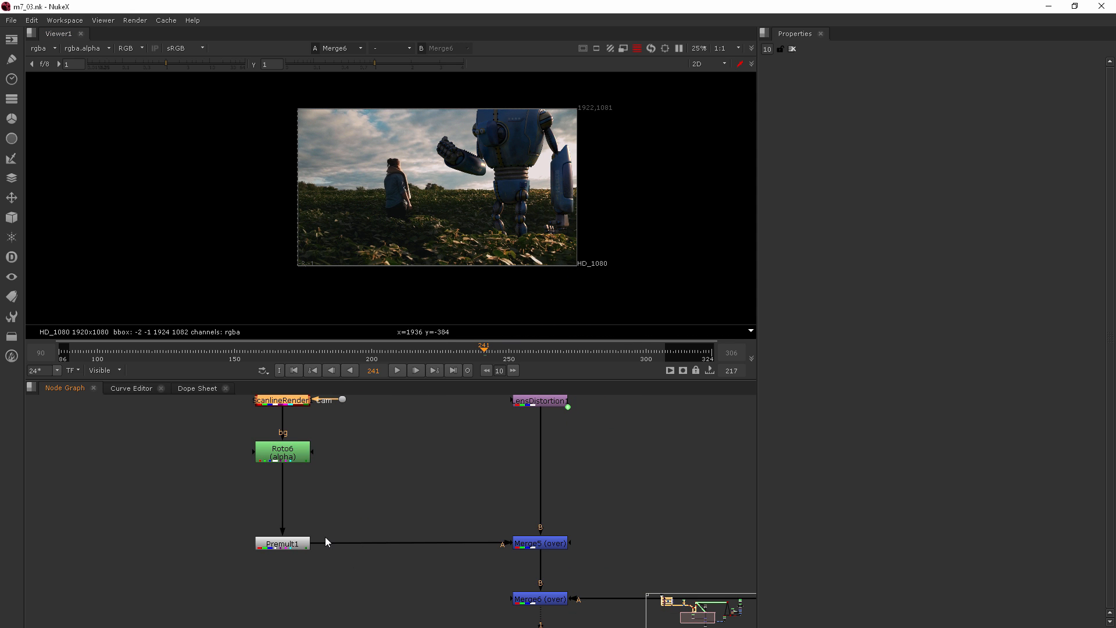
pyautogui.scroll(3, 347, 532)
pyautogui.press('Tab')
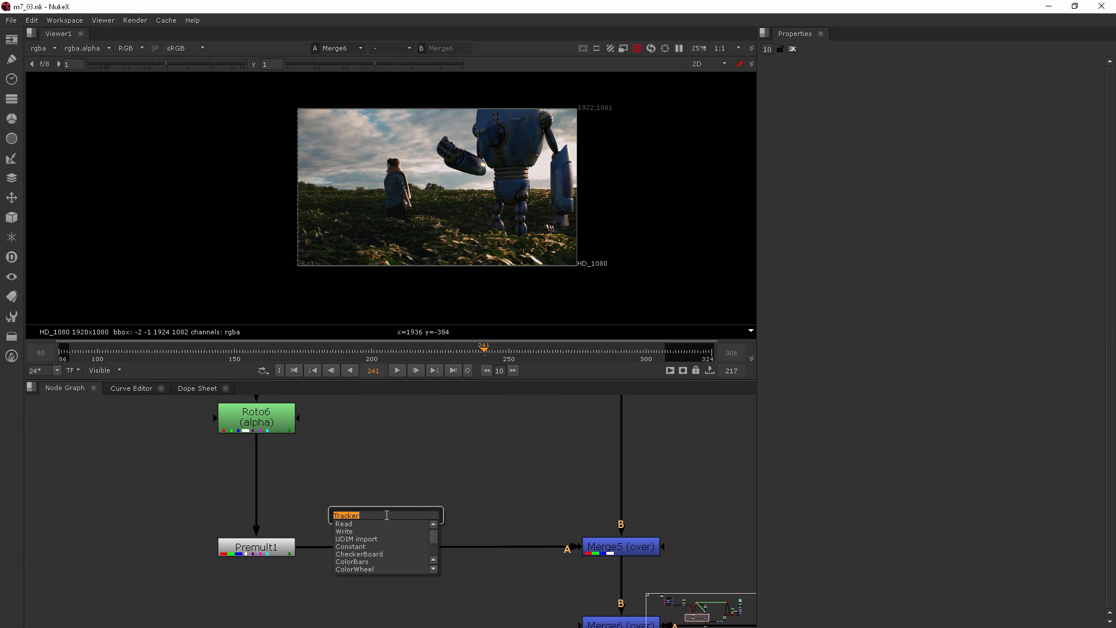
pyautogui.write('motion')
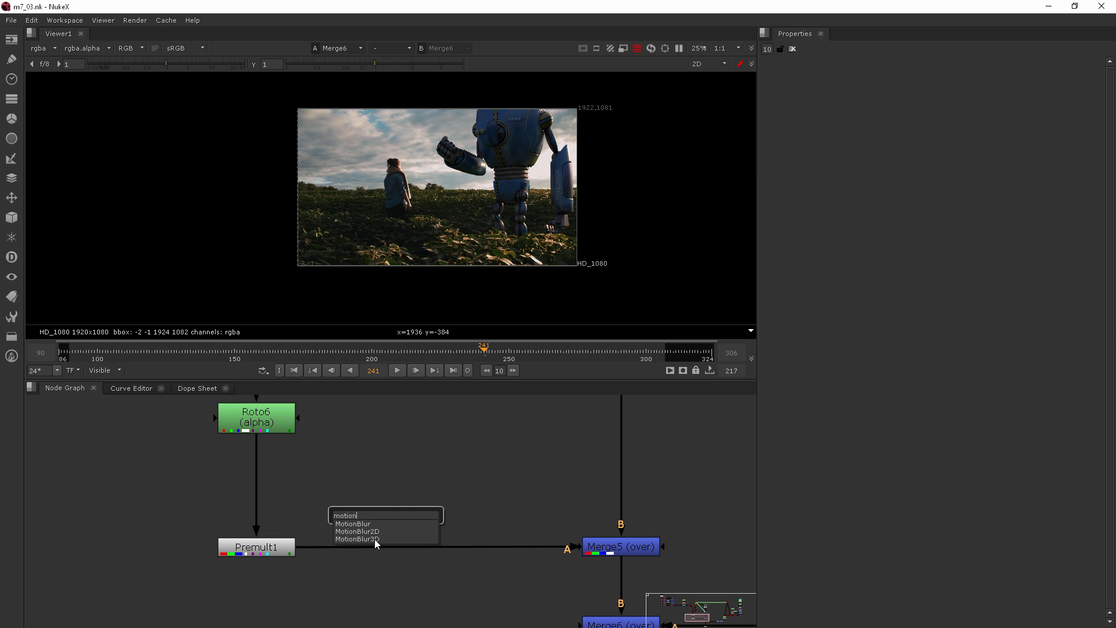
pyautogui.click(375, 539)
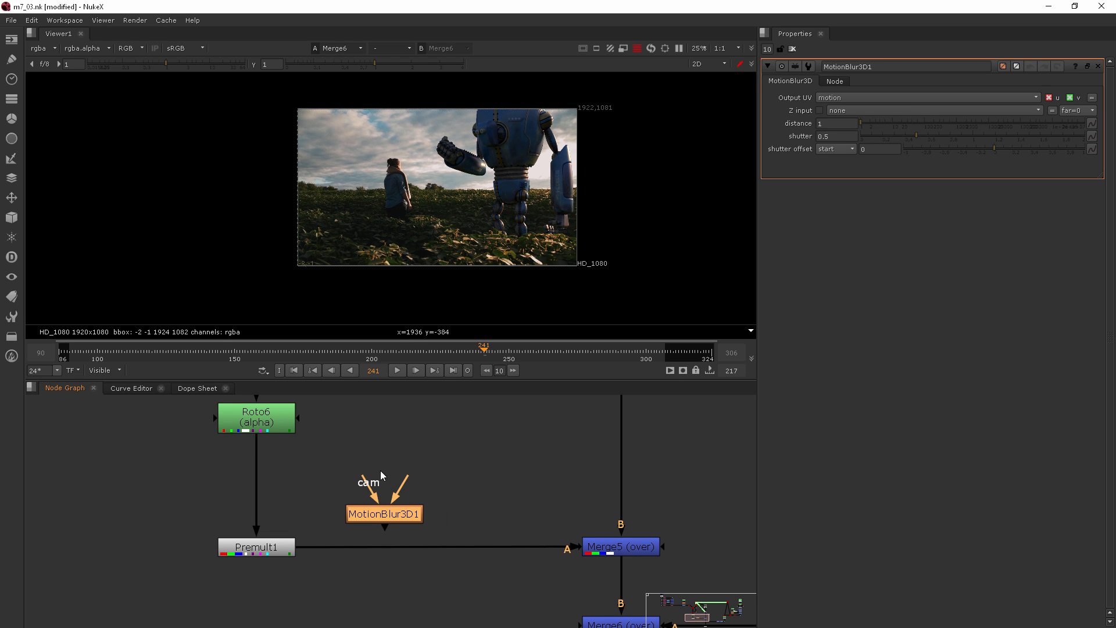
pyautogui.moveTo(331, 458); pyautogui.dragTo(385, 444)
pyautogui.moveTo(421, 477); pyautogui.dragTo(419, 446)
pyautogui.moveTo(397, 516); pyautogui.dragTo(391, 549)
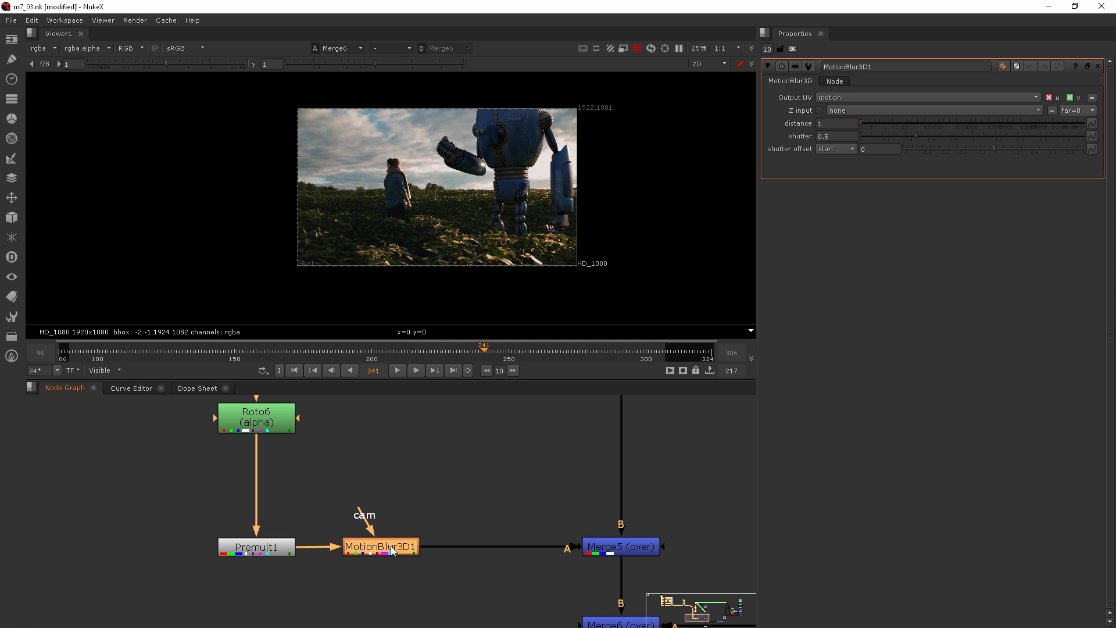
# Connect the MotionBlur3D cam input to the dot that feeds the ScanlineRender's camera, and align the node beneath that dot
pyautogui.moveTo(357, 512); pyautogui.dragTo(344, 445)
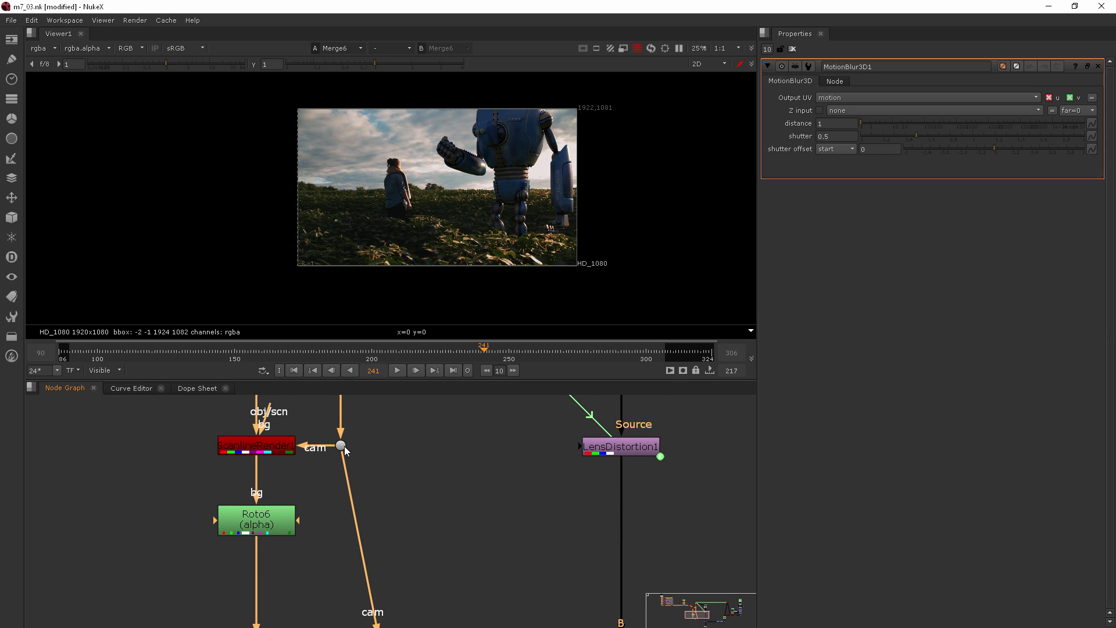
pyautogui.scroll(-5, 344, 444)
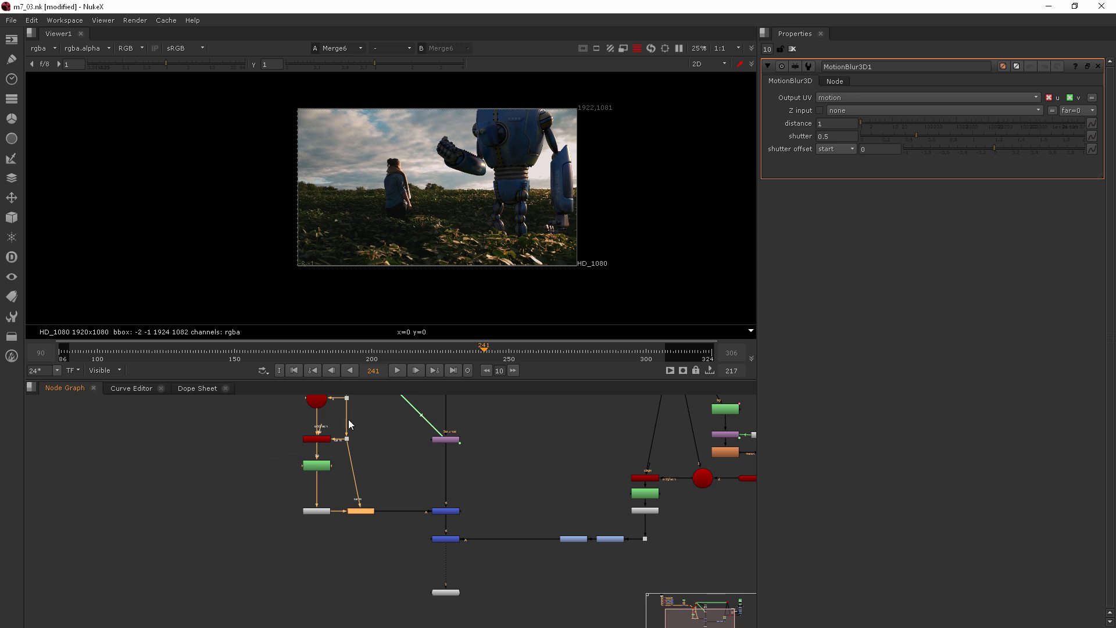
pyautogui.moveTo(353, 445); pyautogui.dragTo(350, 511, button='middle')
pyautogui.scroll(5, 357, 578)
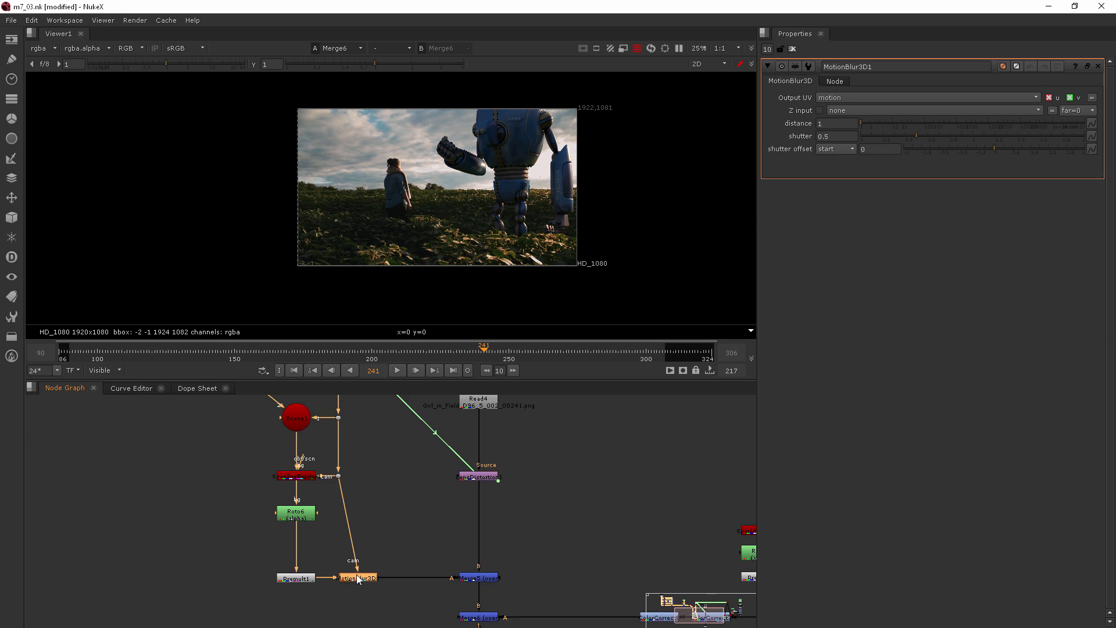
pyautogui.moveTo(364, 584); pyautogui.dragTo(334, 588)
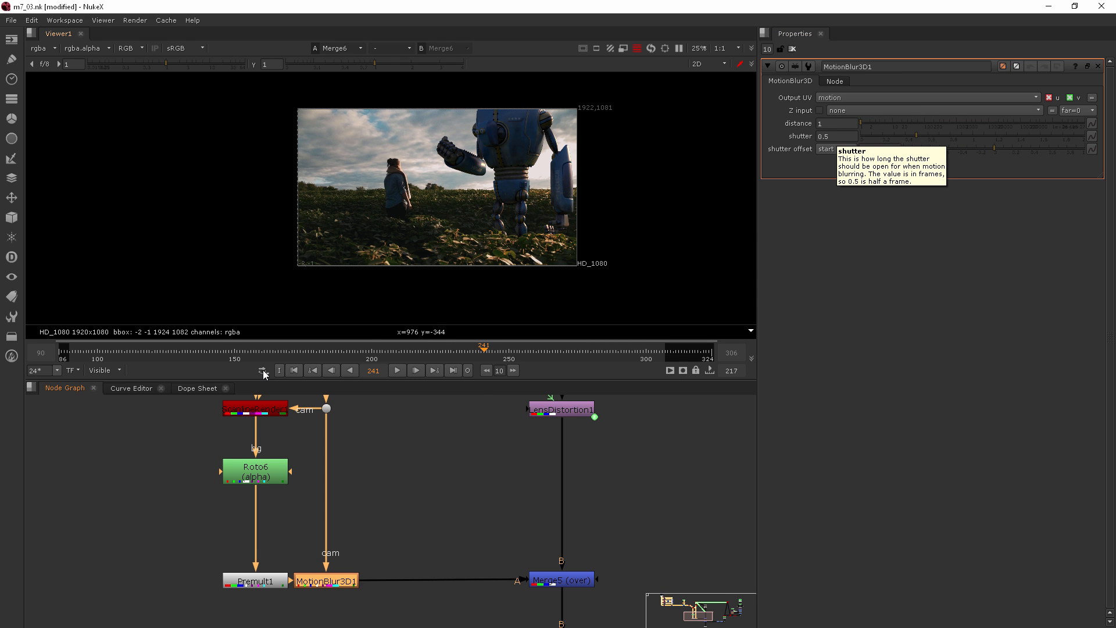
# Add a VectorBlur node and insert it between MotionBlur3D1 and Merge5
pyautogui.click(448, 515)
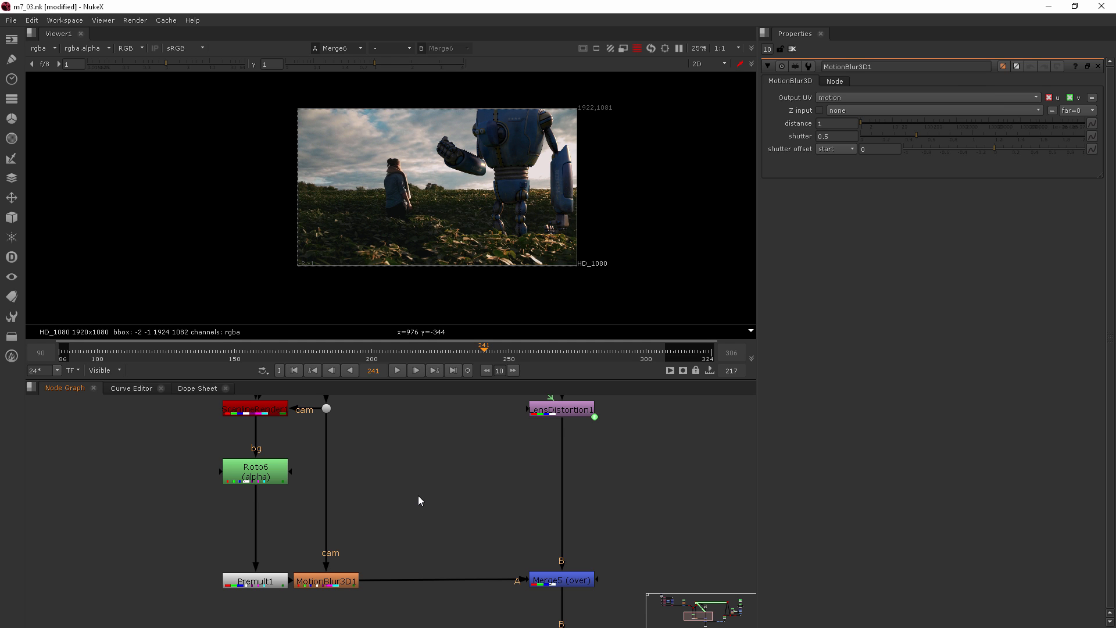
pyautogui.press('Tab')
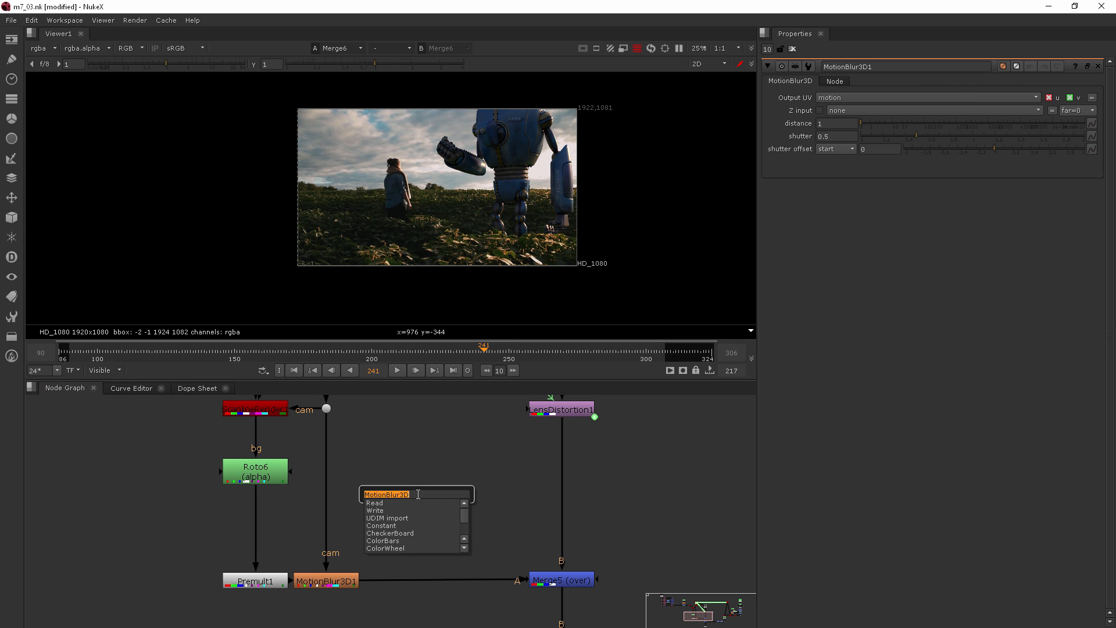
pyautogui.write('VECOR')
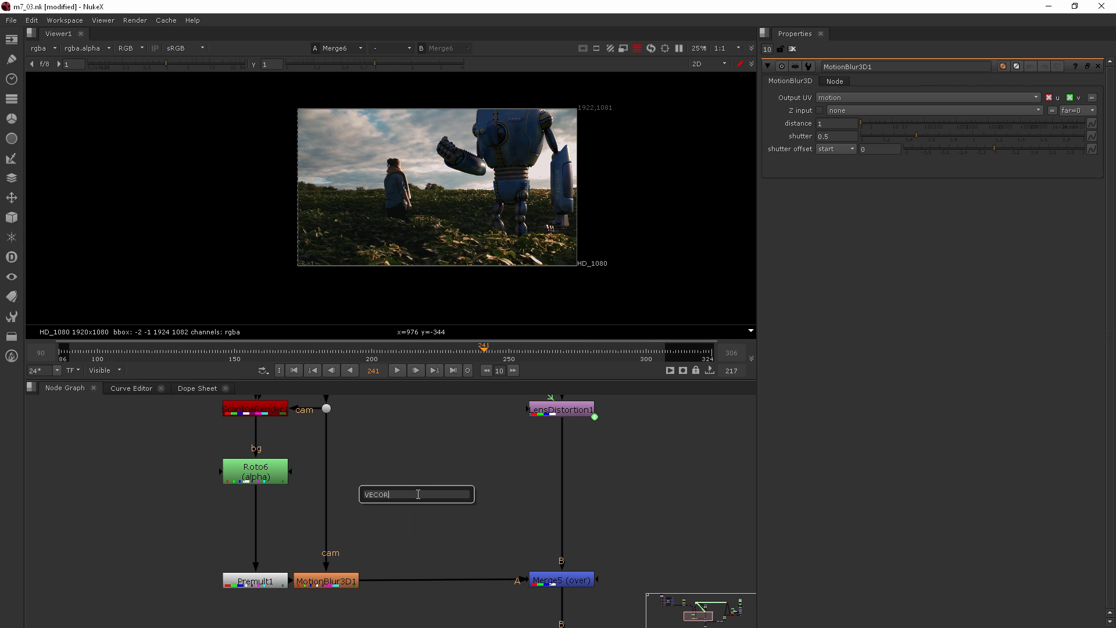
pyautogui.press('BackSpace')
pyautogui.press('BackSpace')
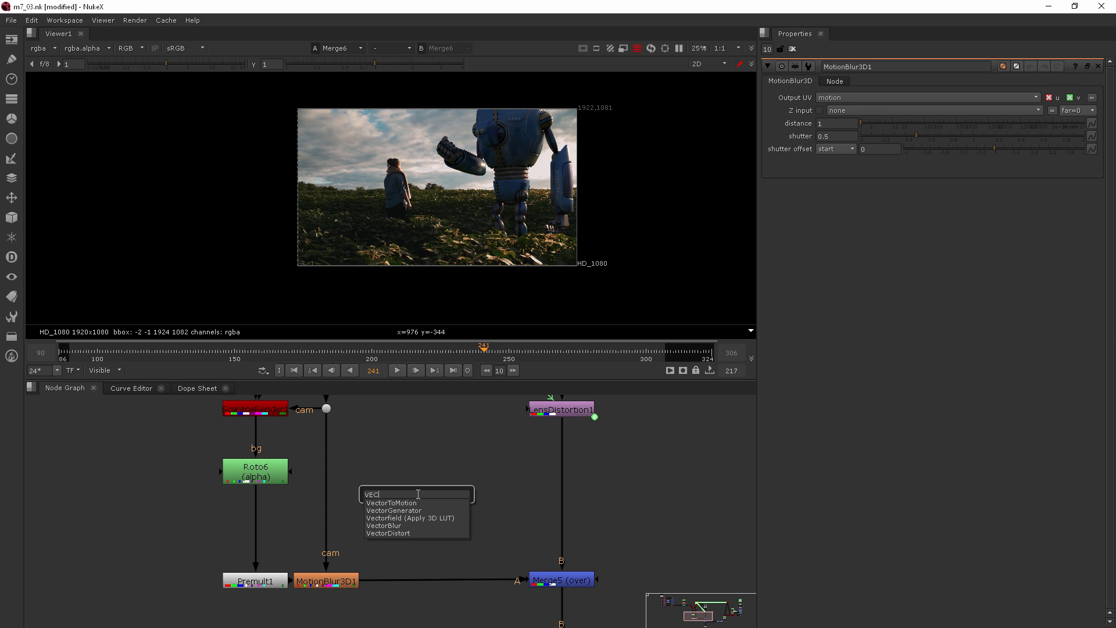
pyautogui.click(388, 526)
pyautogui.moveTo(435, 517); pyautogui.dragTo(438, 582)
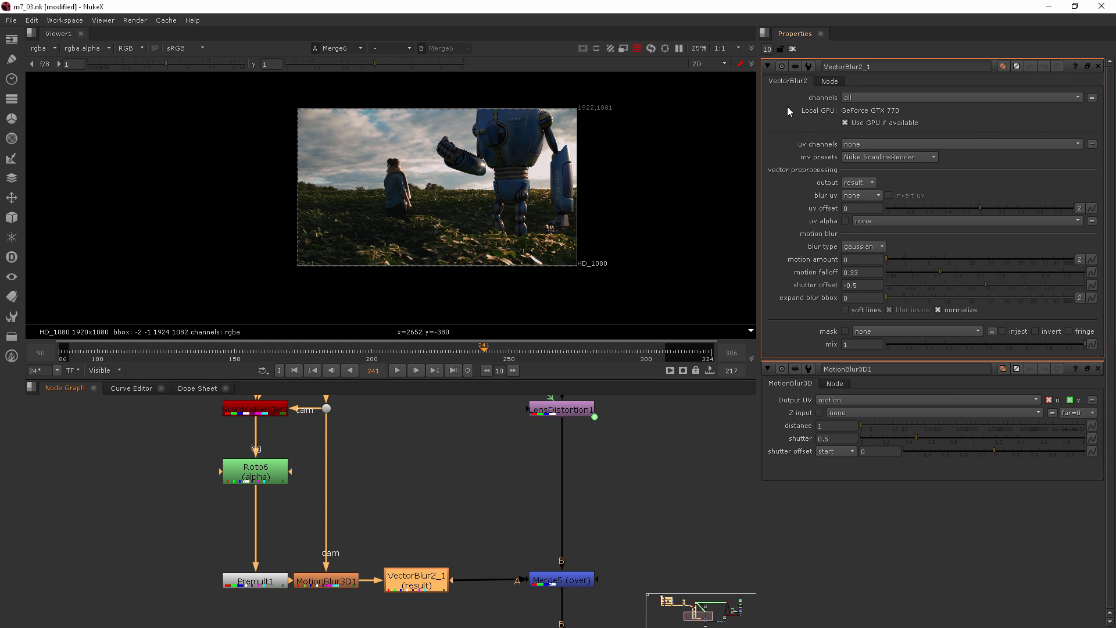
pyautogui.click(868, 100)
pyautogui.click(880, 176)
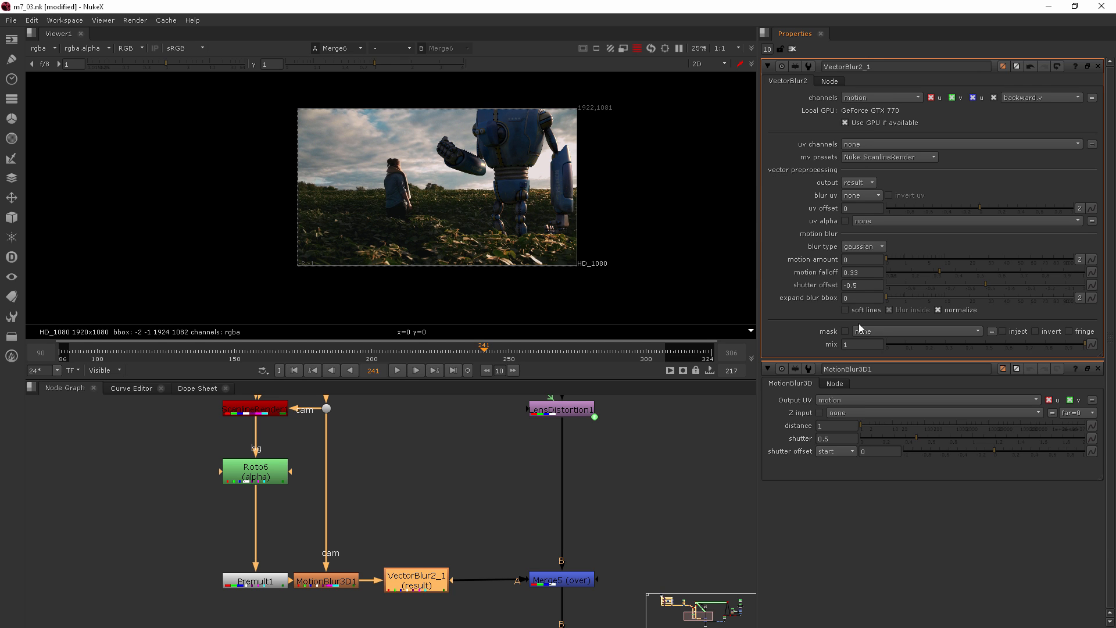
pyautogui.click(859, 98)
pyautogui.click(868, 108)
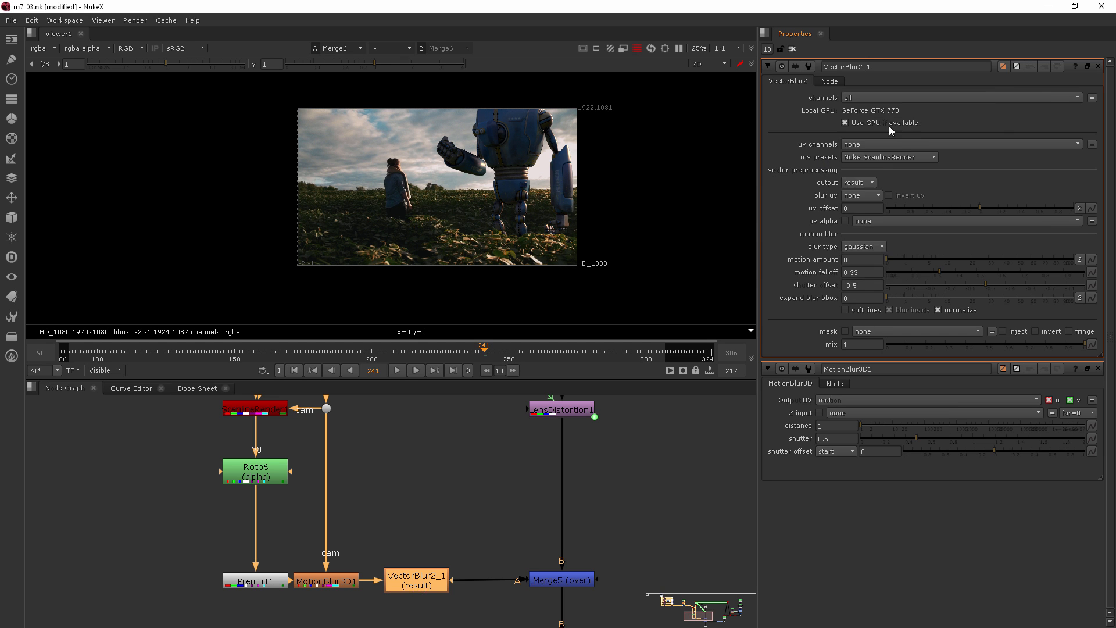
# Set the VectorBlur's uv channels to motion
pyautogui.click(881, 144)
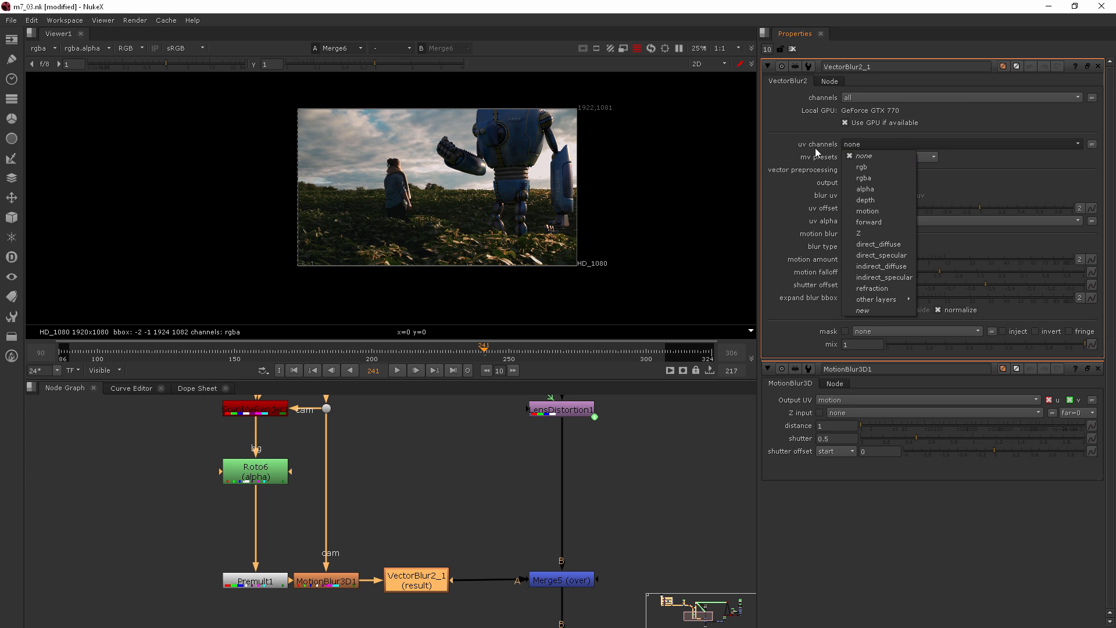
pyautogui.click(875, 211)
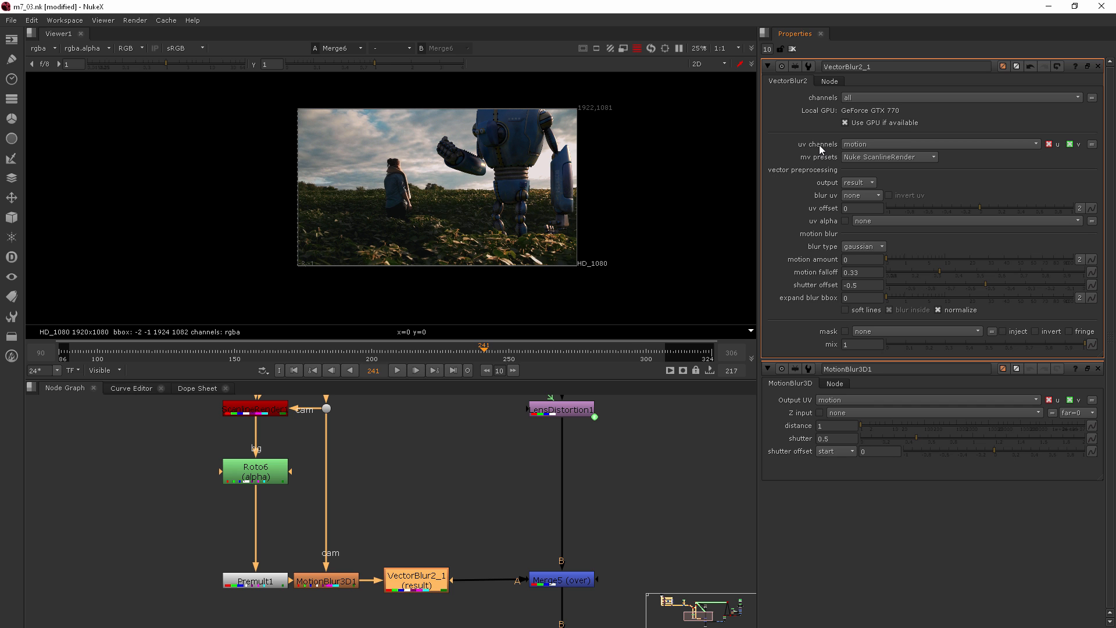
# Try a motion amount of 70 on the VectorBlur and inspect the robot's hand against the woman
pyautogui.scroll(8, 455, 191)
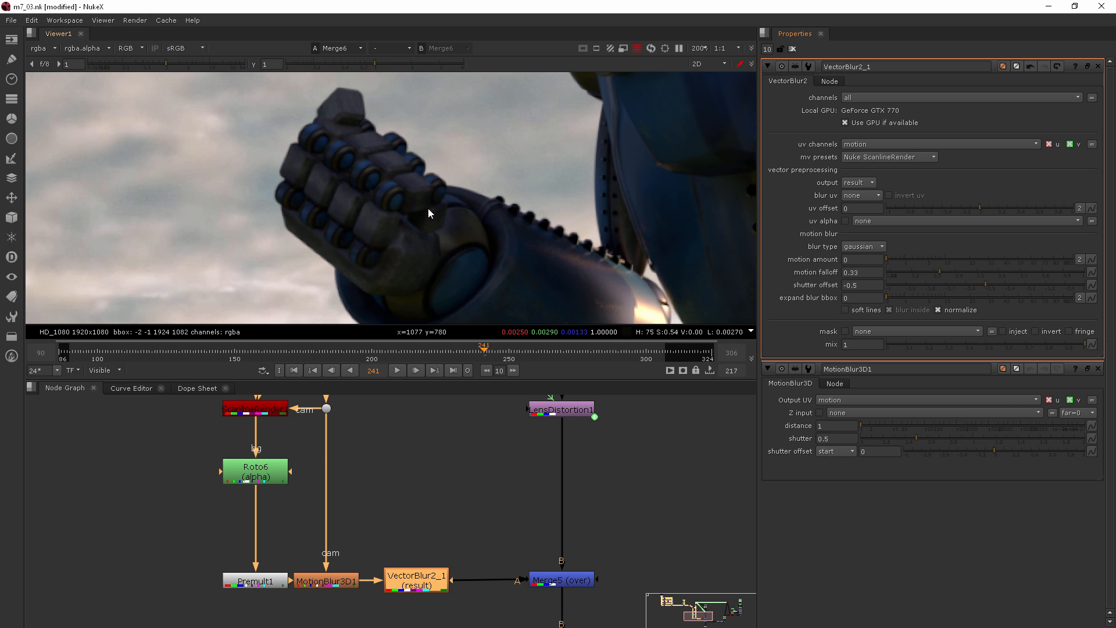
pyautogui.moveTo(345, 145); pyautogui.dragTo(321, 150, button='middle')
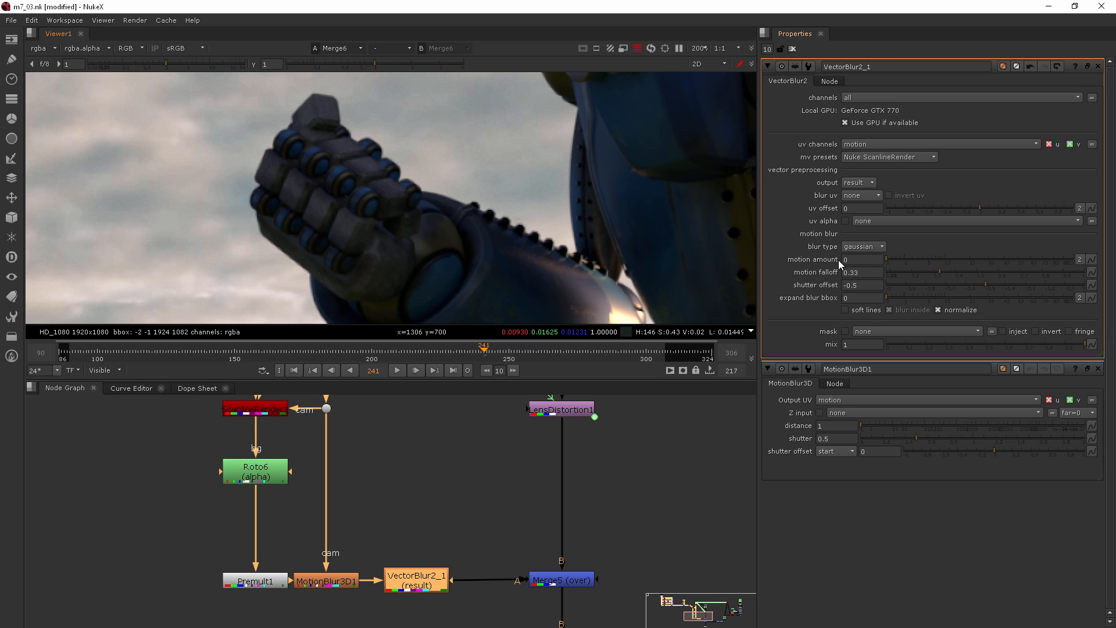
pyautogui.click(946, 258)
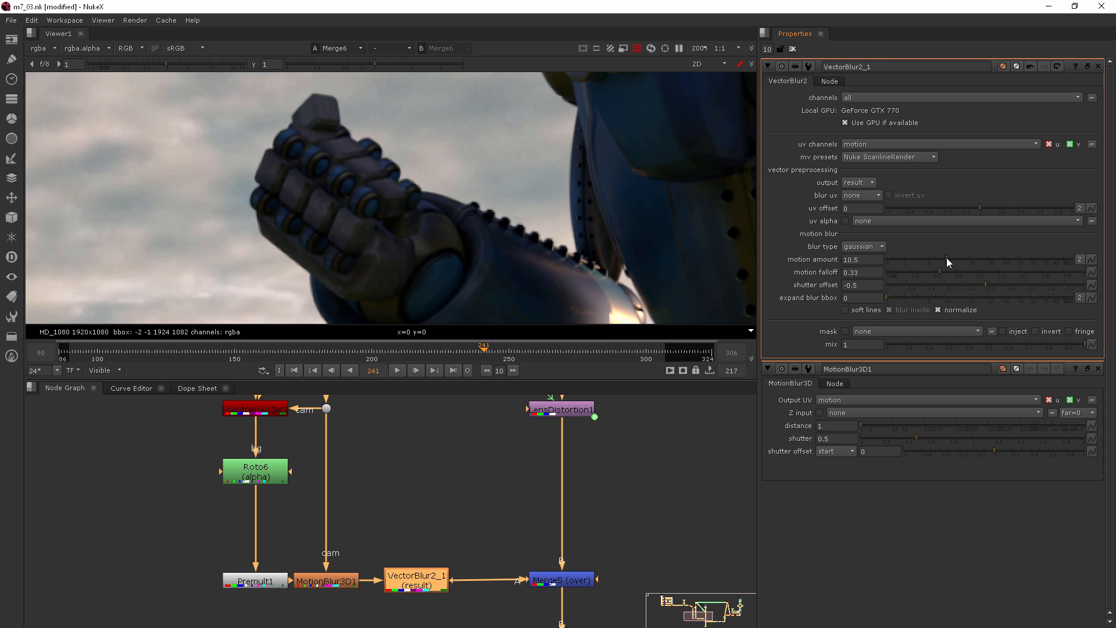
pyautogui.moveTo(989, 260); pyautogui.dragTo(1042, 259)
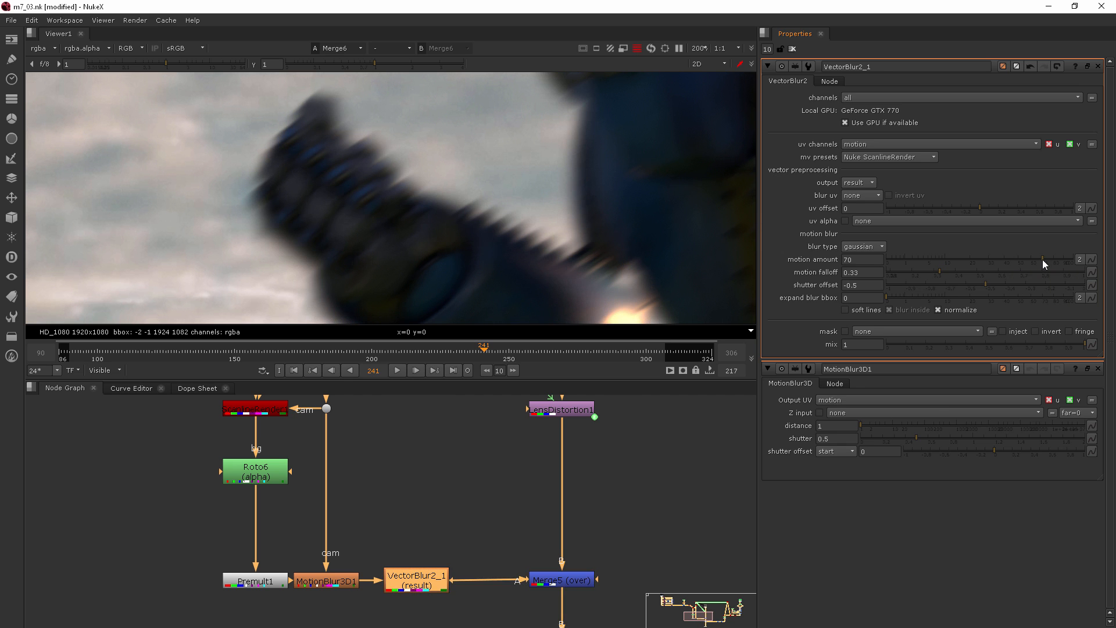
pyautogui.scroll(-8, 455, 117)
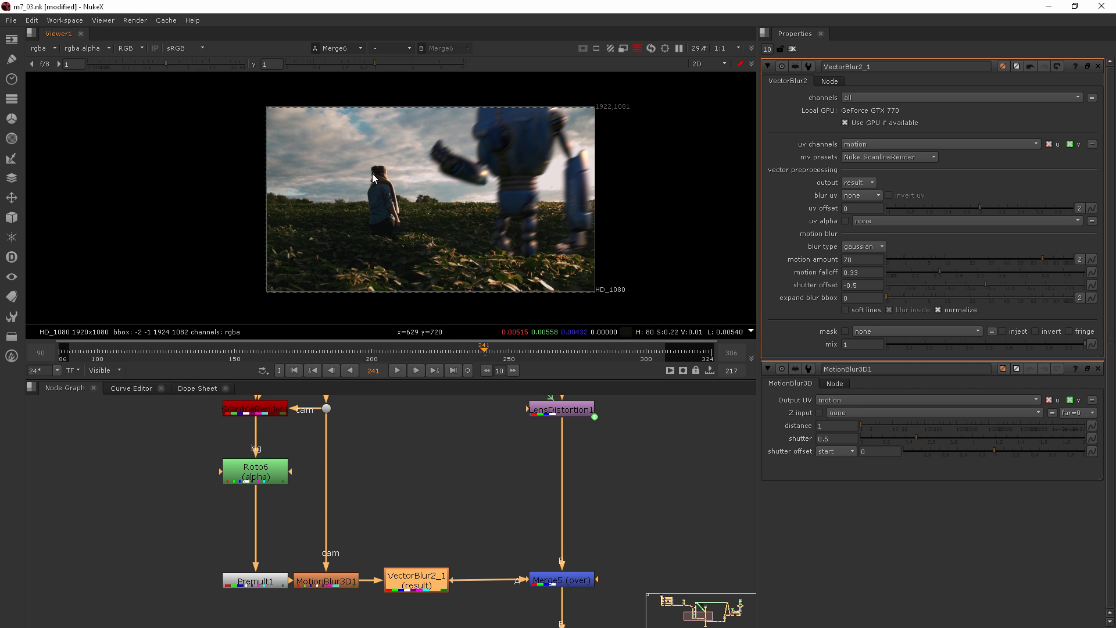
pyautogui.scroll(2, 389, 170)
pyautogui.scroll(5, 390, 170)
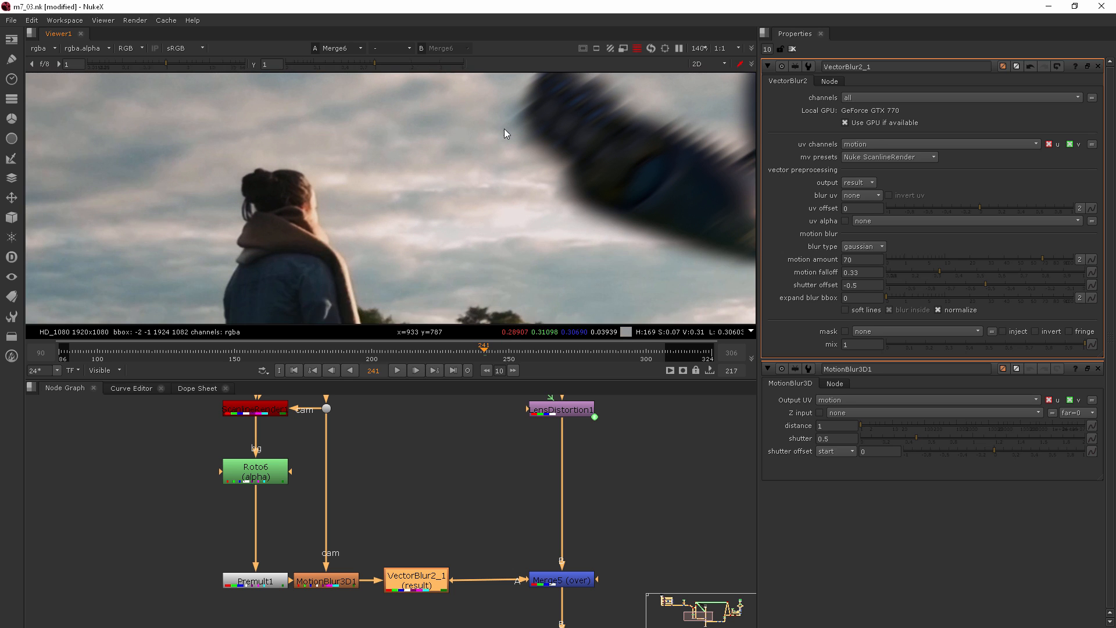
# Set the VectorBlur's motion amount to 6 while checking the blur on the robot's hand
pyautogui.click(987, 259)
pyautogui.moveTo(986, 259); pyautogui.dragTo(873, 261)
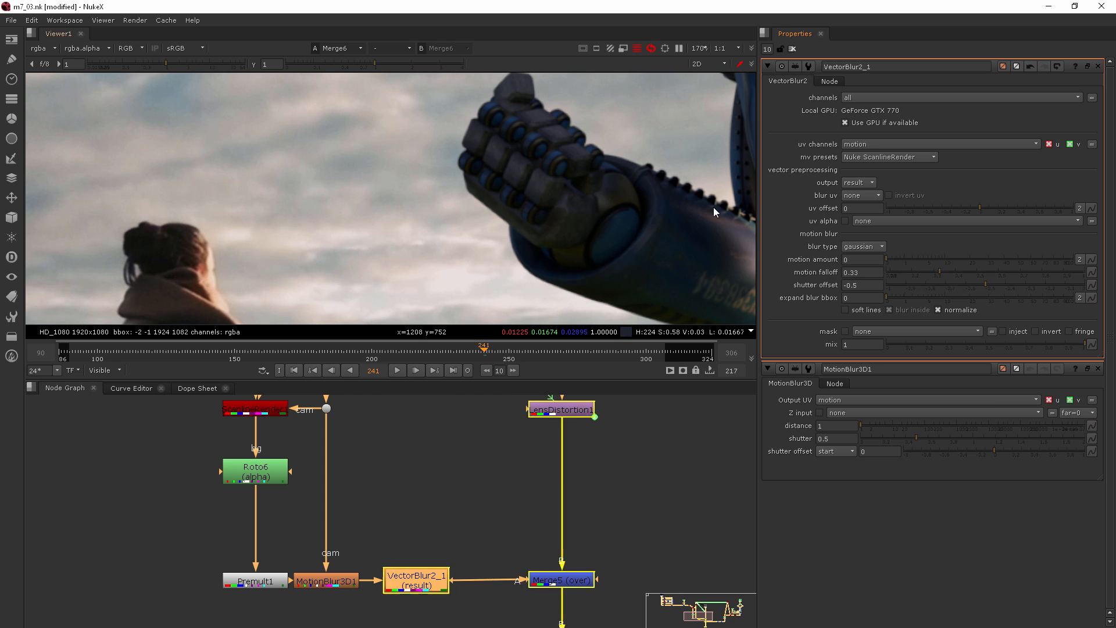
pyautogui.moveTo(896, 259); pyautogui.dragTo(934, 259)
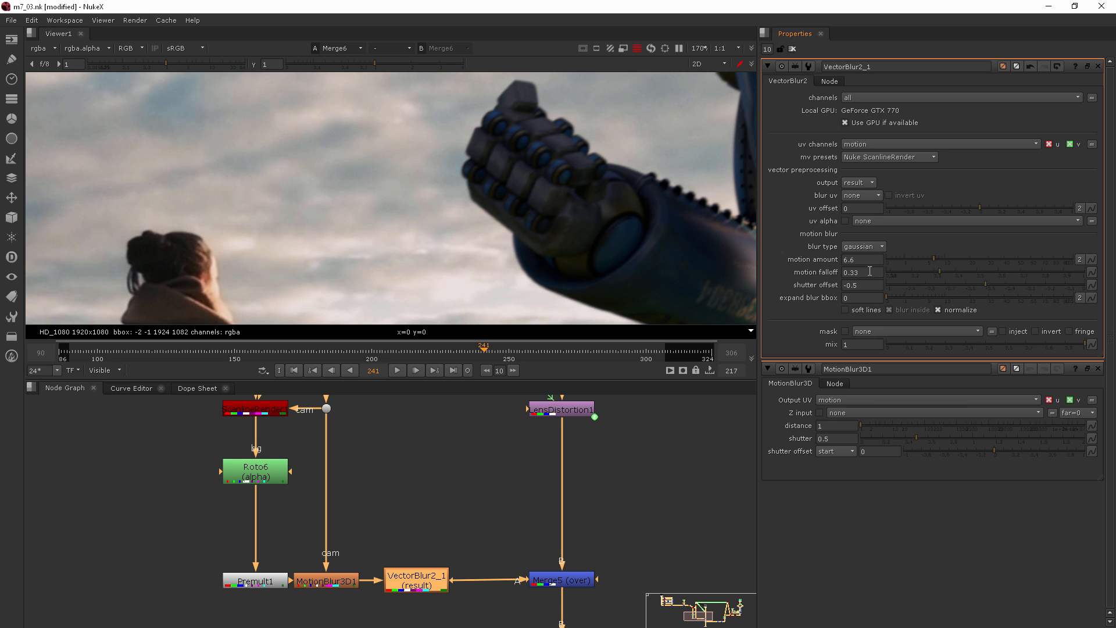
pyautogui.click(938, 260)
pyautogui.click(933, 260)
pyautogui.scroll(-6, 651, 166)
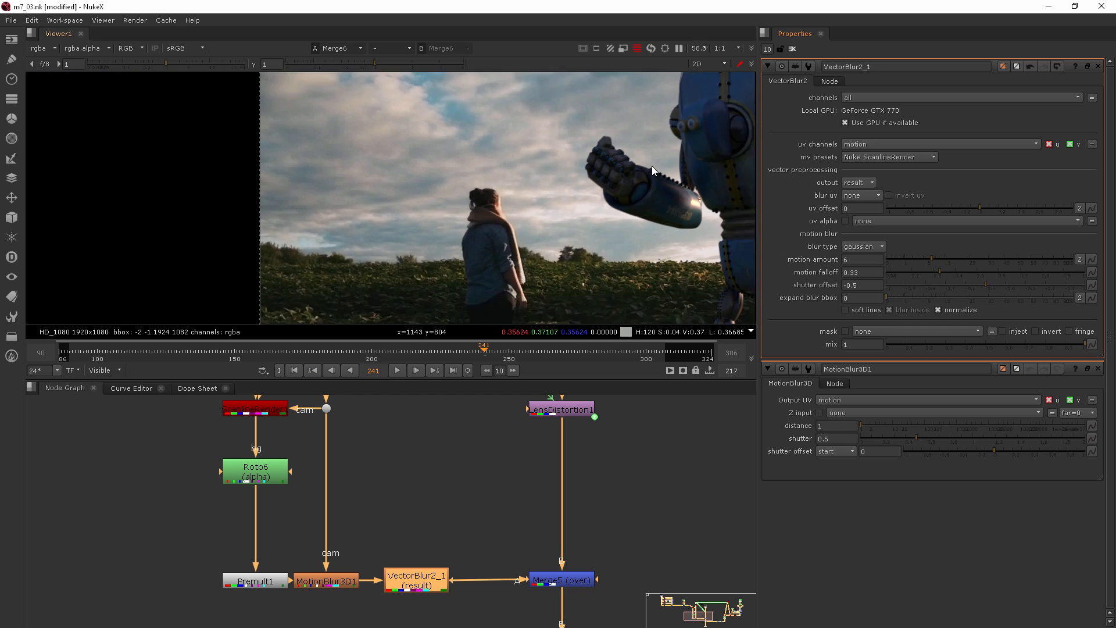
pyautogui.moveTo(655, 165); pyautogui.dragTo(495, 152, button='middle')
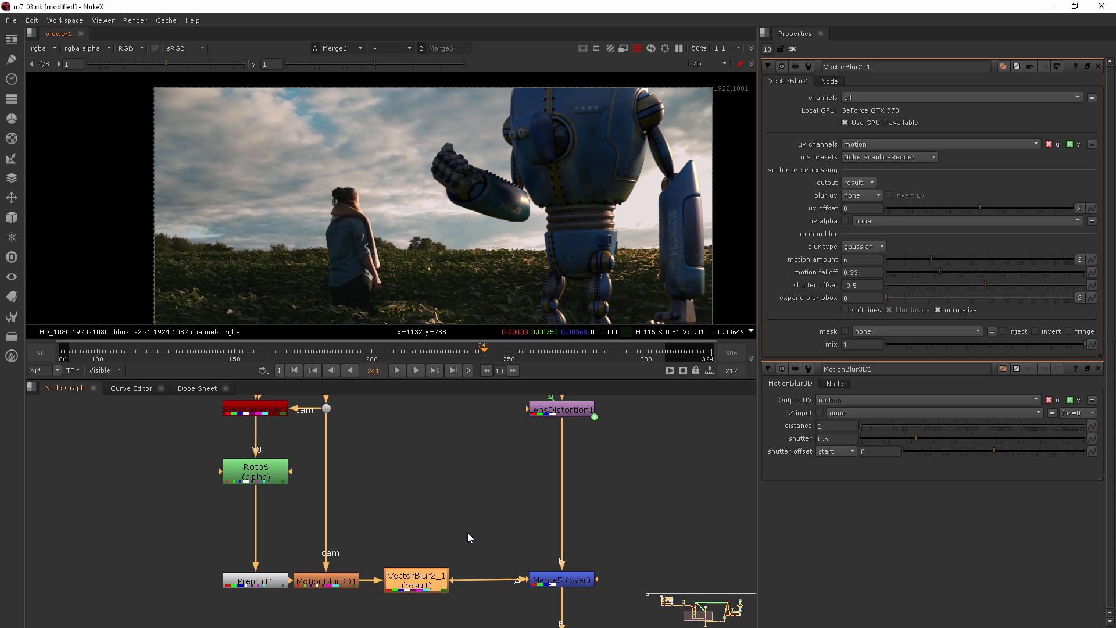
# Clone MotionBlur3D1 and VectorBlur2_1 together and move the clones to the empty area beside LensDistortion1
pyautogui.moveTo(481, 528); pyautogui.dragTo(289, 626)
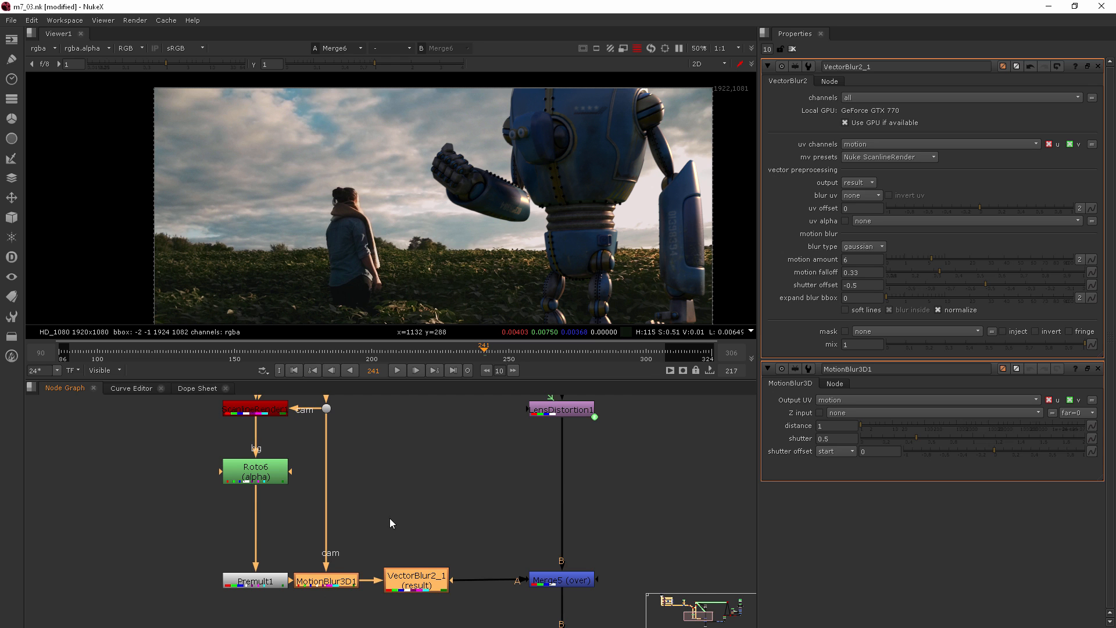
pyautogui.scroll(-2, 392, 519)
pyautogui.moveTo(393, 522); pyautogui.dragTo(377, 483, button='middle')
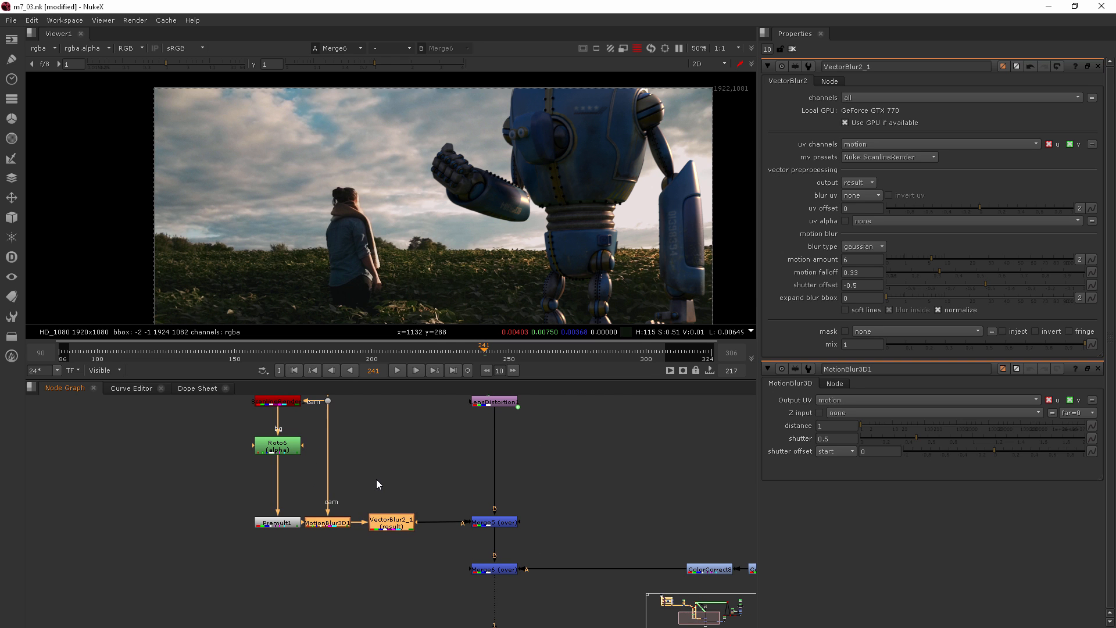
pyautogui.hotkey('alt', 'k')
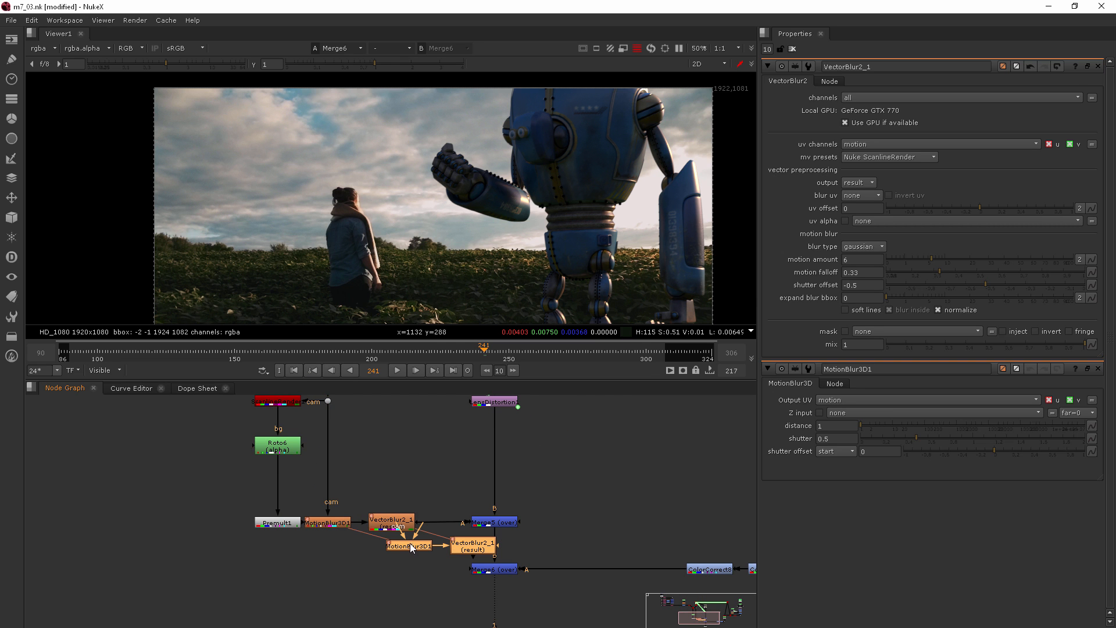
pyautogui.moveTo(411, 547)
pyautogui.mouseDown()
pyautogui.moveTo(414, 568)
pyautogui.moveTo(412, 445)
pyautogui.moveTo(392, 451)
pyautogui.moveTo(396, 466)
pyautogui.moveTo(381, 462)
pyautogui.moveTo(623, 459)
pyautogui.mouseUp()
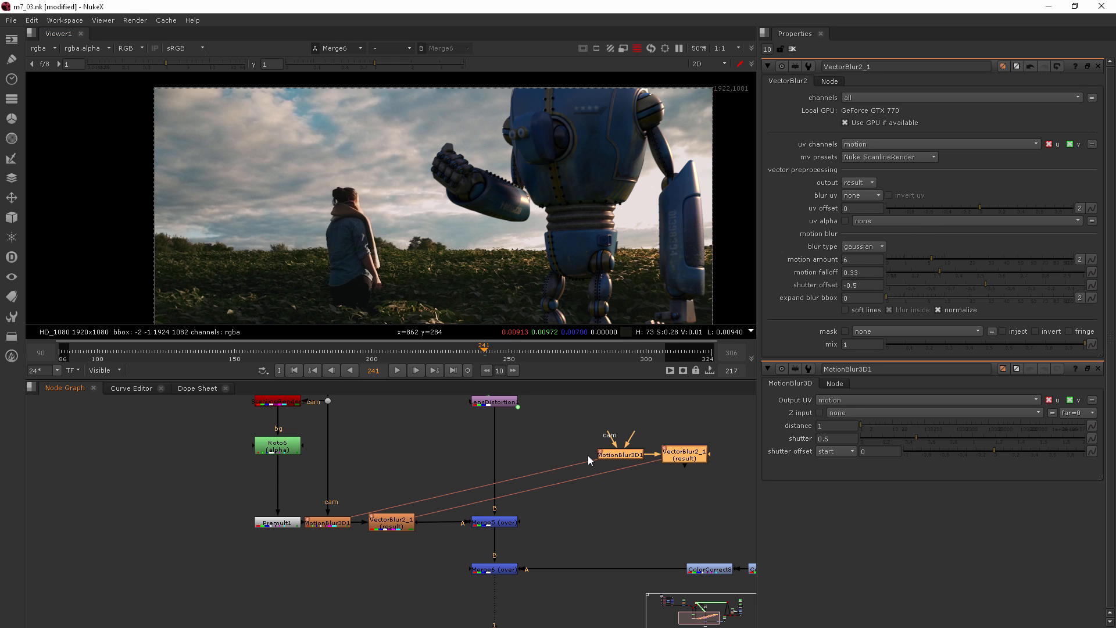
# Insert the cloned MotionBlur3D below Premult2 in the dog's branch and connect its cam input to that branch's camera
pyautogui.scroll(-5, 577, 445)
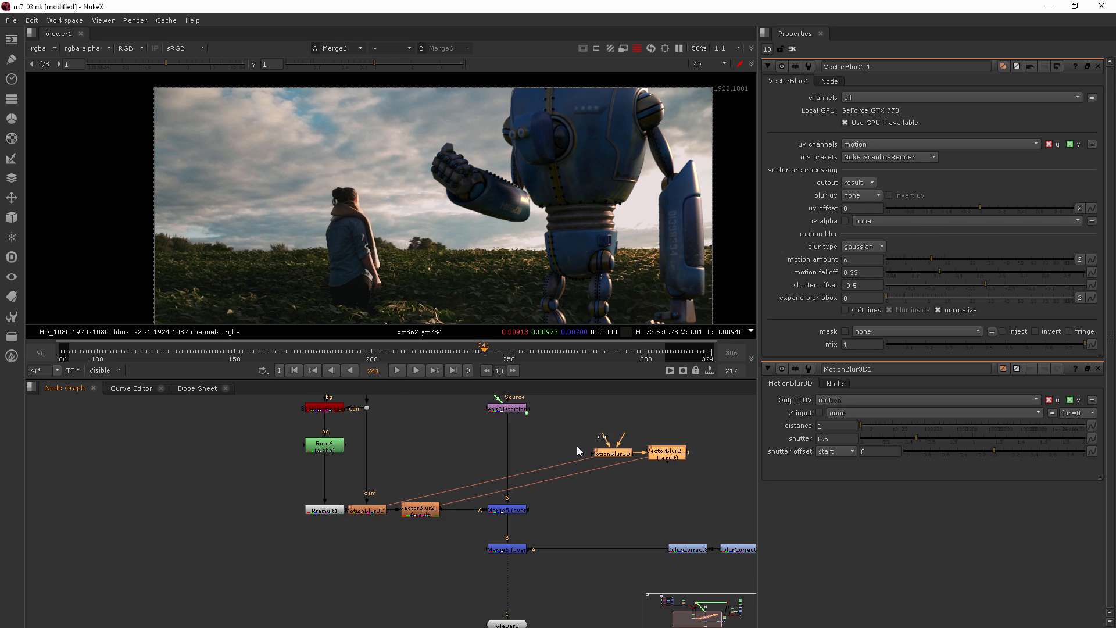
pyautogui.moveTo(577, 449); pyautogui.dragTo(336, 493, button='middle')
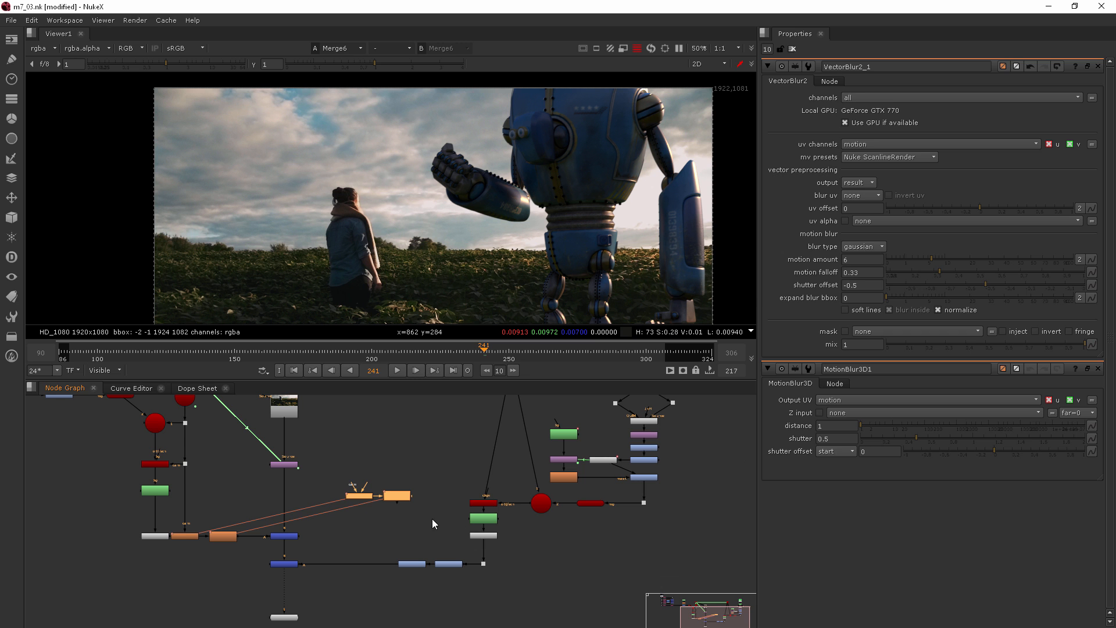
pyautogui.scroll(2, 656, 500)
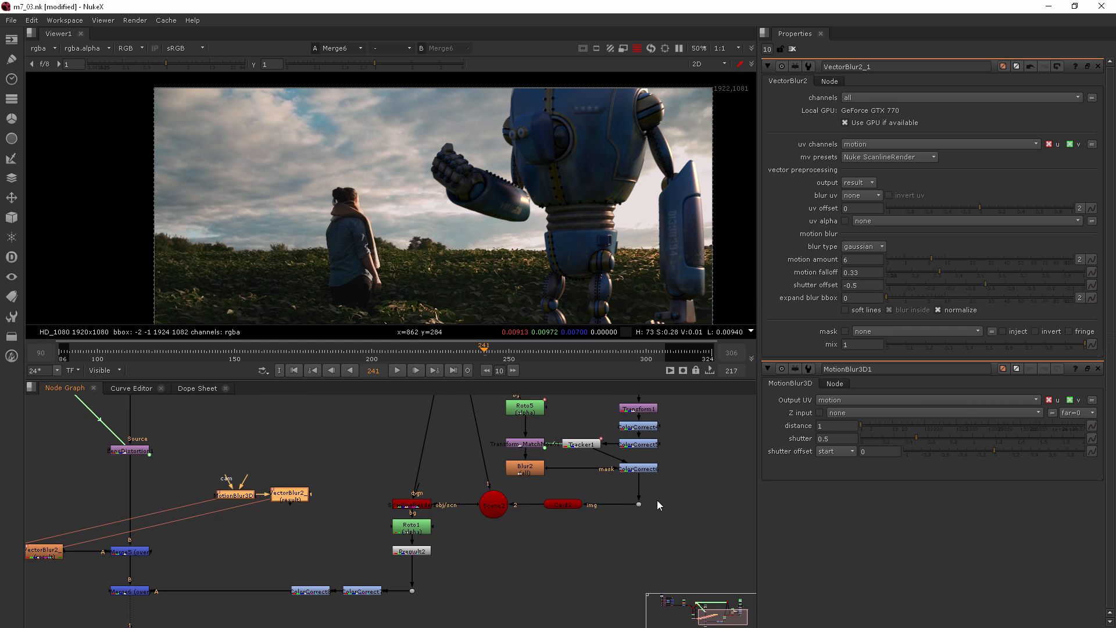
pyautogui.moveTo(478, 530); pyautogui.dragTo(504, 511, button='middle')
pyautogui.scroll(2, 488, 525)
pyautogui.scroll(-1, 487, 540)
pyautogui.scroll(-1, 488, 547)
pyautogui.moveTo(489, 546); pyautogui.dragTo(662, 522, button='middle')
pyautogui.moveTo(560, 548); pyautogui.dragTo(418, 538, button='middle')
pyautogui.click(368, 469)
pyautogui.moveTo(329, 445); pyautogui.dragTo(543, 426)
pyautogui.moveTo(525, 516); pyautogui.dragTo(553, 434, button='middle')
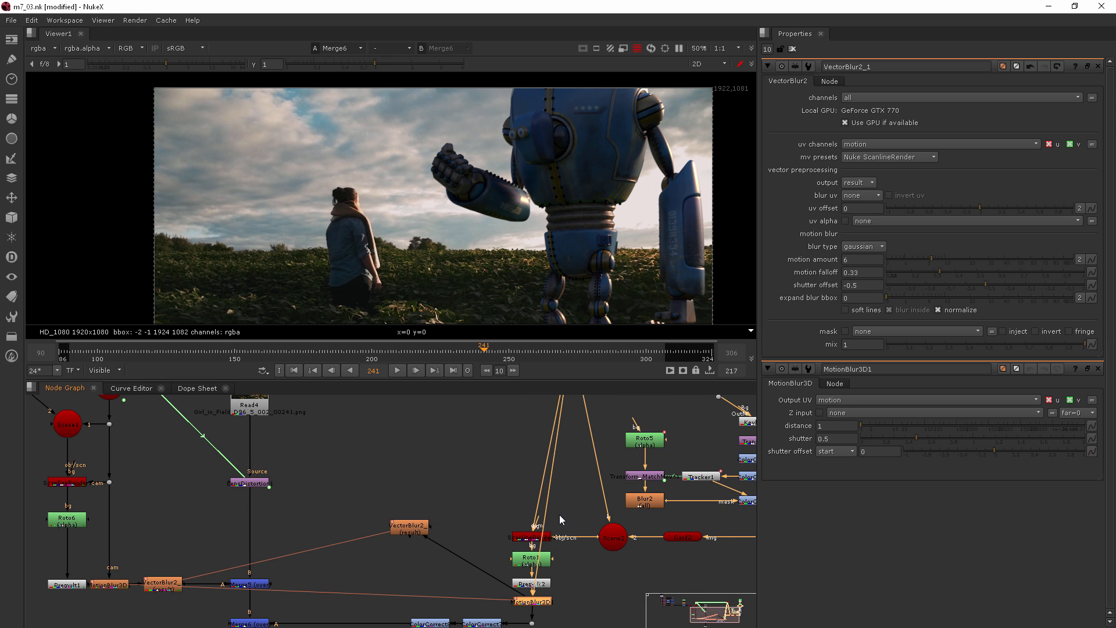
pyautogui.moveTo(549, 494)
pyautogui.mouseDown()
pyautogui.moveTo(488, 449)
pyautogui.moveTo(431, 372)
pyautogui.moveTo(483, 439)
pyautogui.moveTo(476, 432)
pyautogui.moveTo(481, 462)
pyautogui.mouseUp()
pyautogui.moveTo(527, 544); pyautogui.dragTo(549, 435, button='middle')
# Place the cloned VectorBlur between the cloned MotionBlur3D and ColorCorrect7, replacing the corner dot
pyautogui.moveTo(437, 508); pyautogui.dragTo(625, 589)
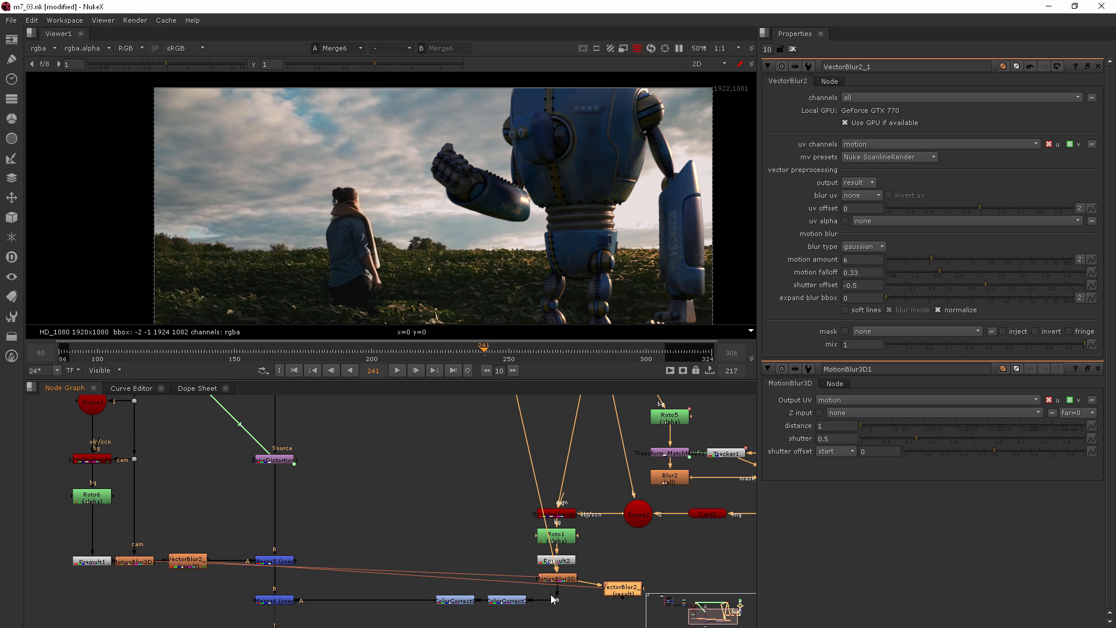
pyautogui.moveTo(556, 590); pyautogui.dragTo(618, 594)
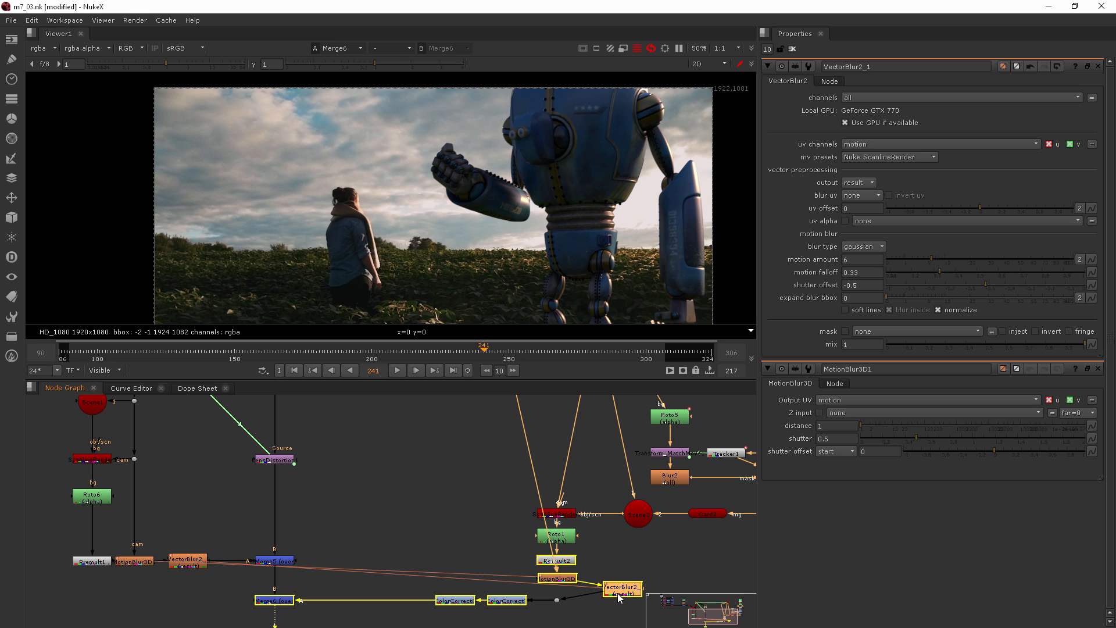
pyautogui.click(556, 599)
pyautogui.moveTo(632, 590); pyautogui.dragTo(565, 597)
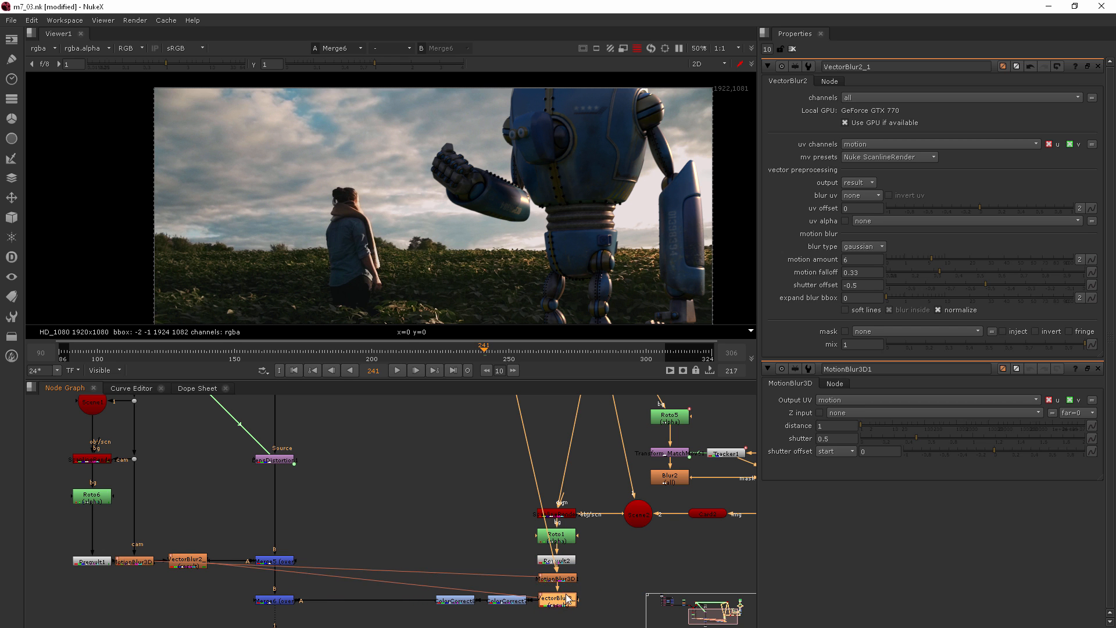
# Route the camera connection down to the cloned MotionBlur3D's cam input through a dot placed beside the node
pyautogui.moveTo(481, 459)
pyautogui.mouseDown(button='middle')
pyautogui.moveTo(453, 521)
pyautogui.moveTo(474, 459)
pyautogui.mouseUp(button='middle')
pyautogui.moveTo(527, 488); pyautogui.dragTo(498, 582)
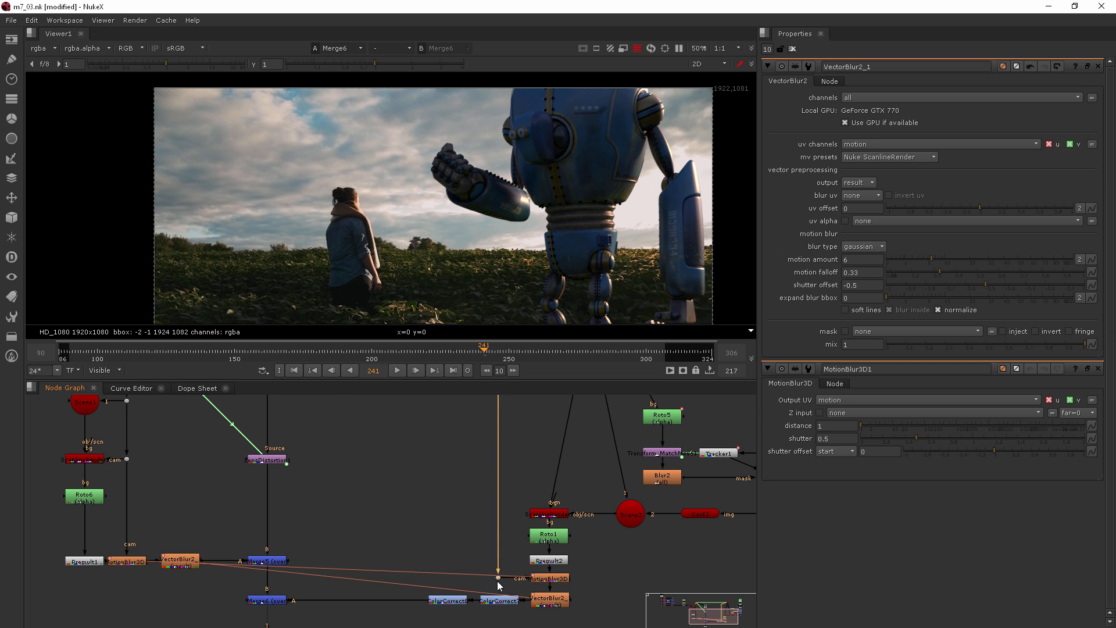
pyautogui.scroll(-1, 614, 561)
pyautogui.moveTo(614, 561); pyautogui.dragTo(512, 577, button='middle')
pyautogui.moveTo(197, 494); pyautogui.dragTo(323, 574, button='middle')
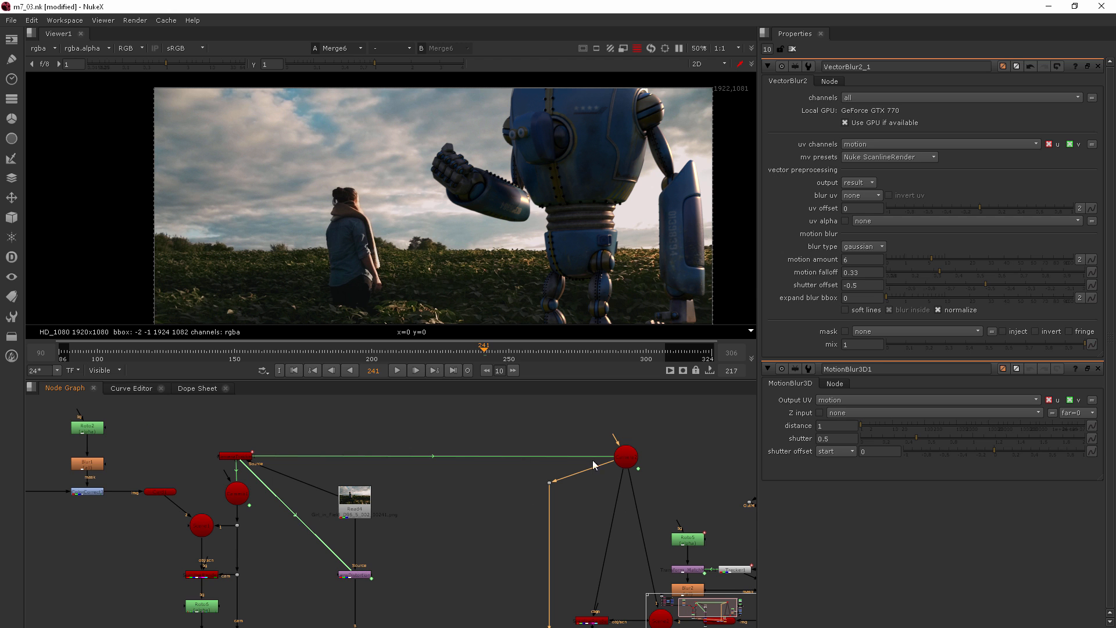
pyautogui.moveTo(540, 521); pyautogui.dragTo(490, 385, button='middle')
pyautogui.scroll(5, 517, 561)
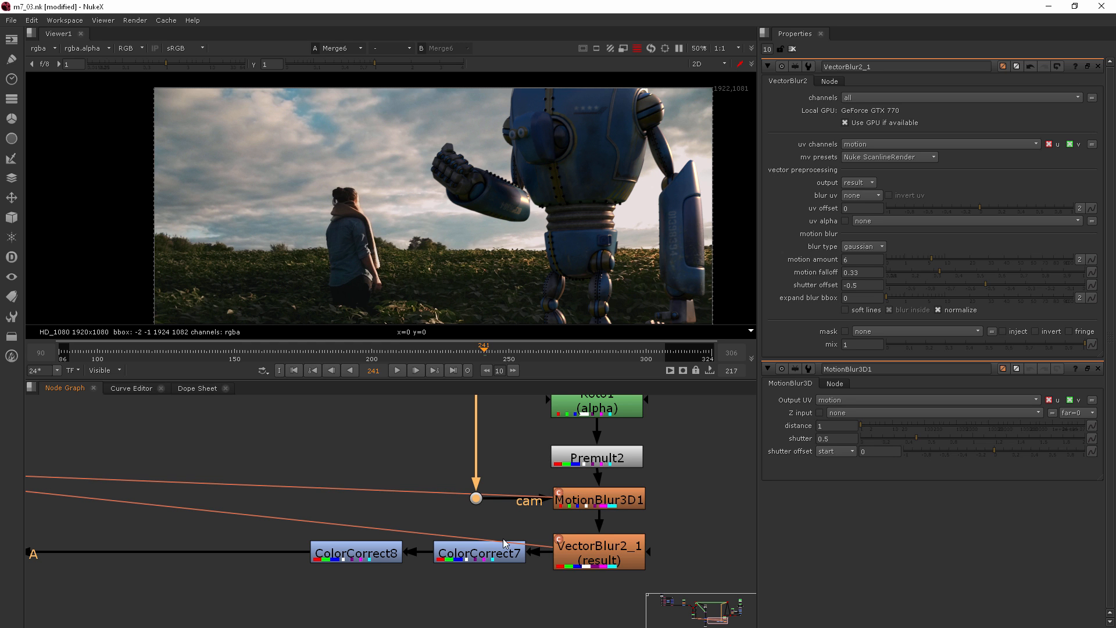
pyautogui.scroll(-3, 521, 535)
pyautogui.scroll(-1, 521, 534)
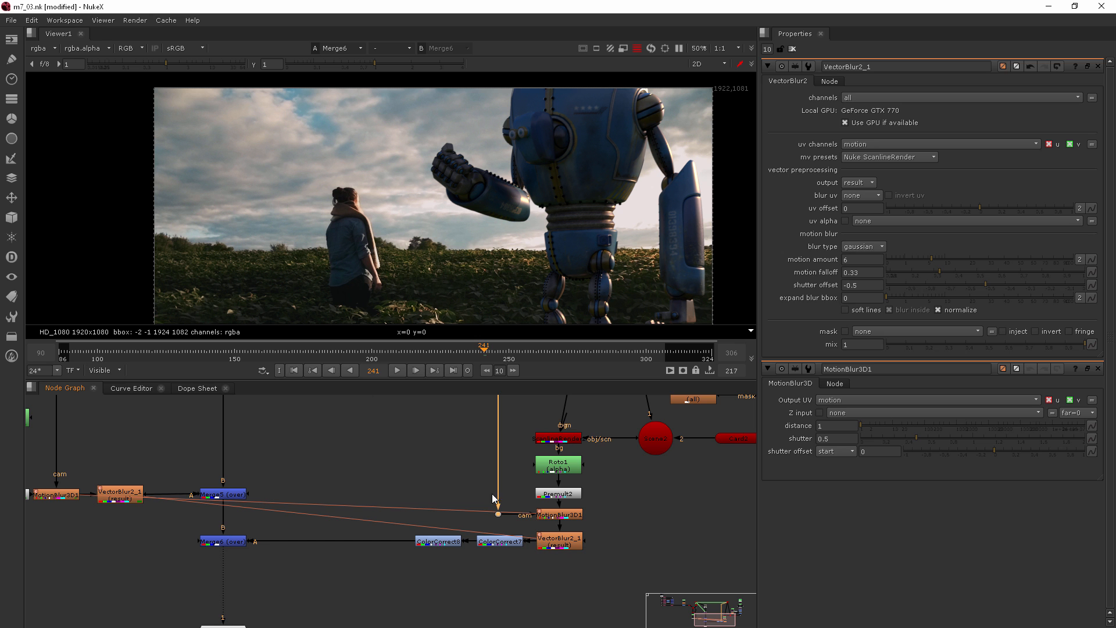
# Examine the motion blur on the dog up close at several frames between 93 and 131
pyautogui.click(127, 351)
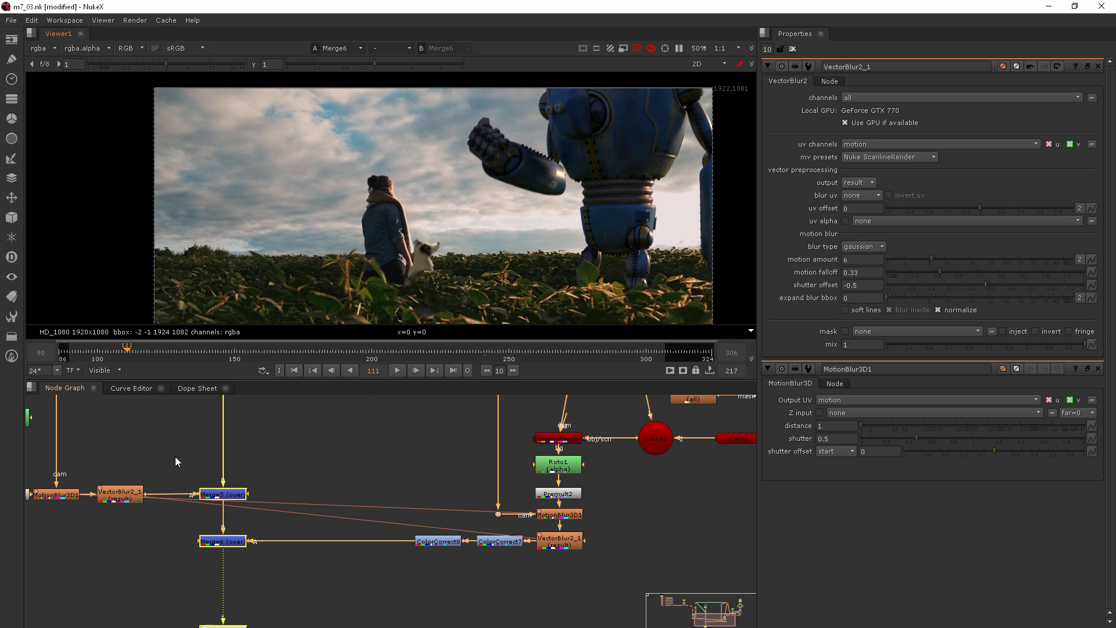
pyautogui.scroll(-1, 176, 457)
pyautogui.scroll(5, 424, 270)
pyautogui.scroll(1, 419, 276)
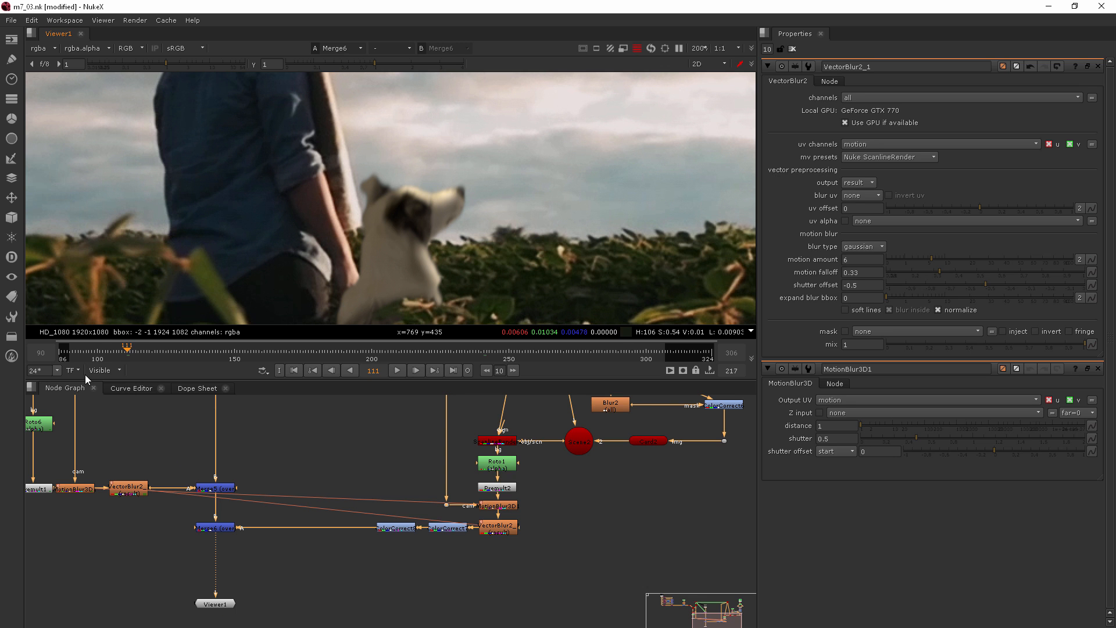
pyautogui.click(100, 355)
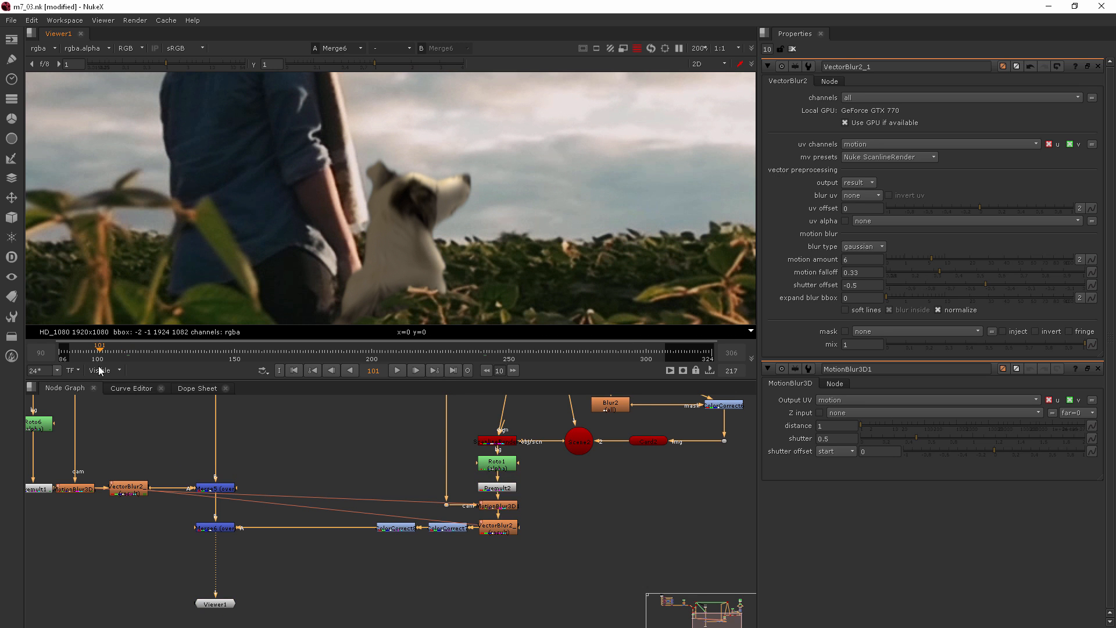
pyautogui.click(78, 354)
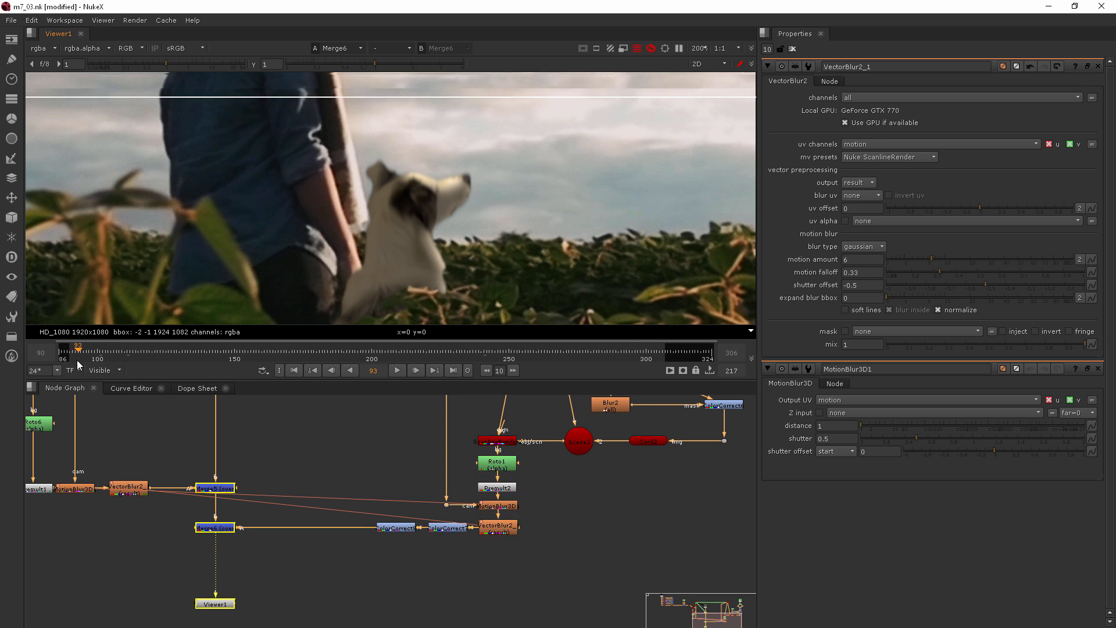
pyautogui.click(124, 349)
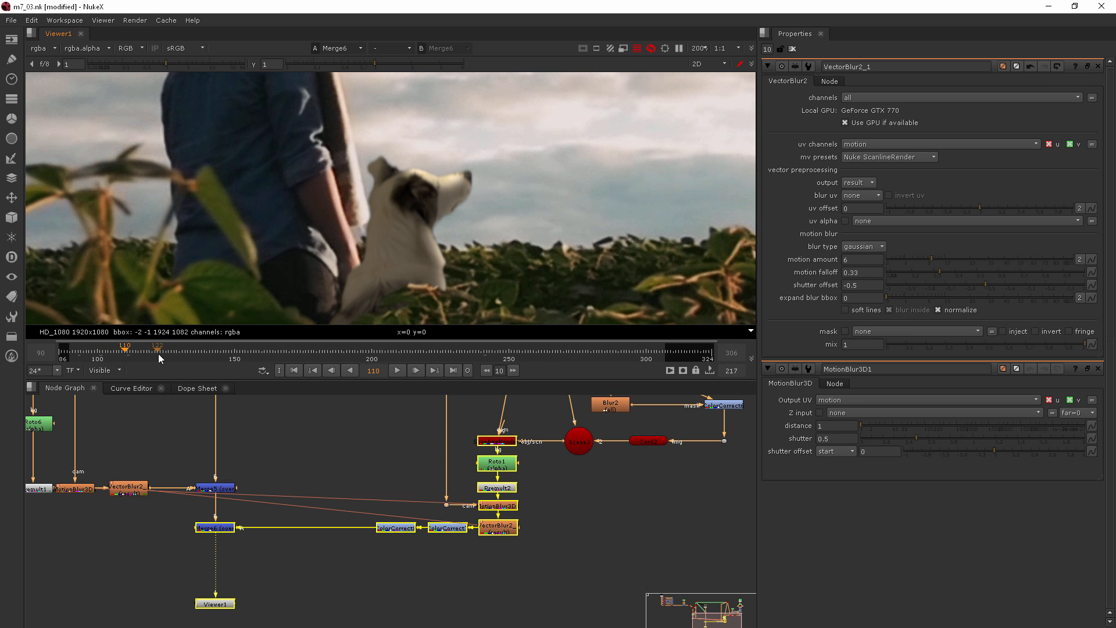
pyautogui.scroll(1, 158, 355)
pyautogui.scroll(-3, 602, 197)
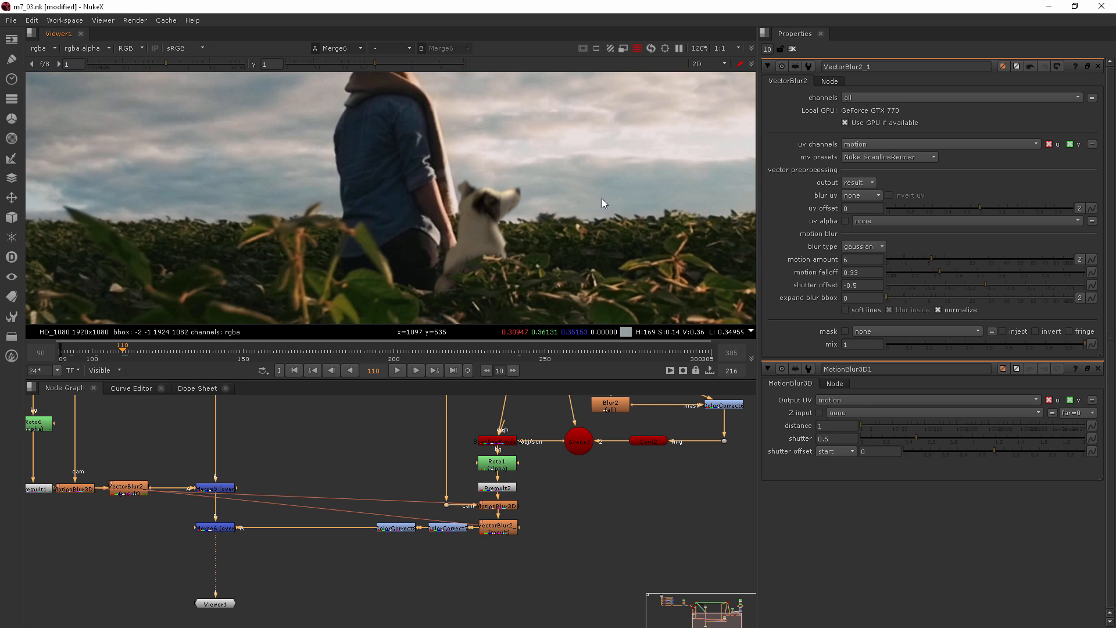
pyautogui.moveTo(573, 214); pyautogui.dragTo(516, 238, button='middle')
pyautogui.scroll(-5, 515, 243)
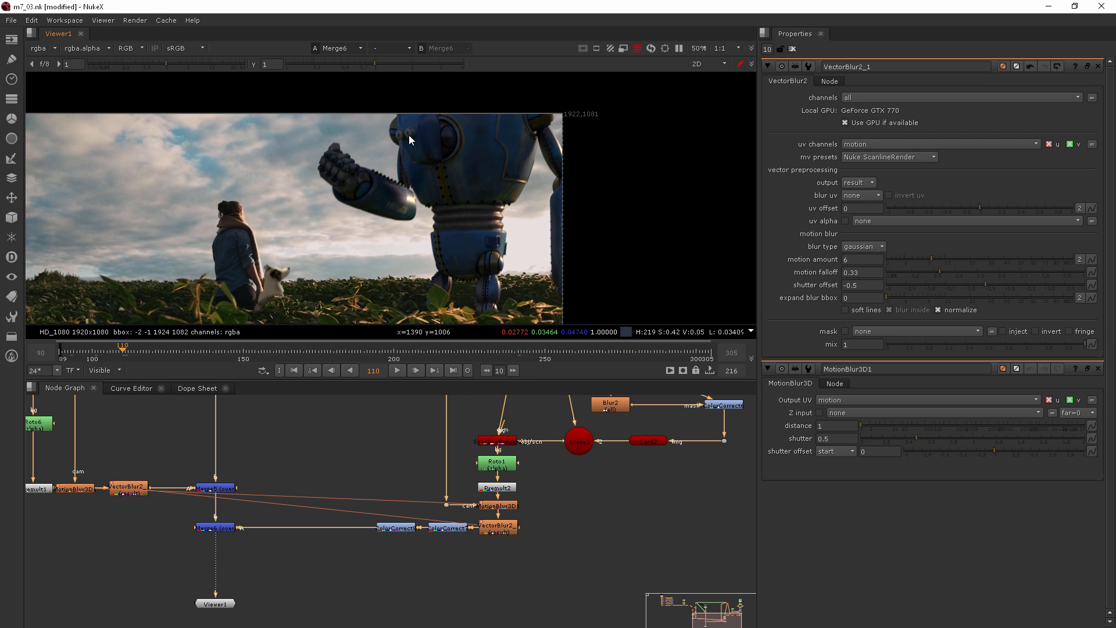
pyautogui.scroll(8, 292, 288)
pyautogui.click(156, 351)
pyautogui.click(186, 356)
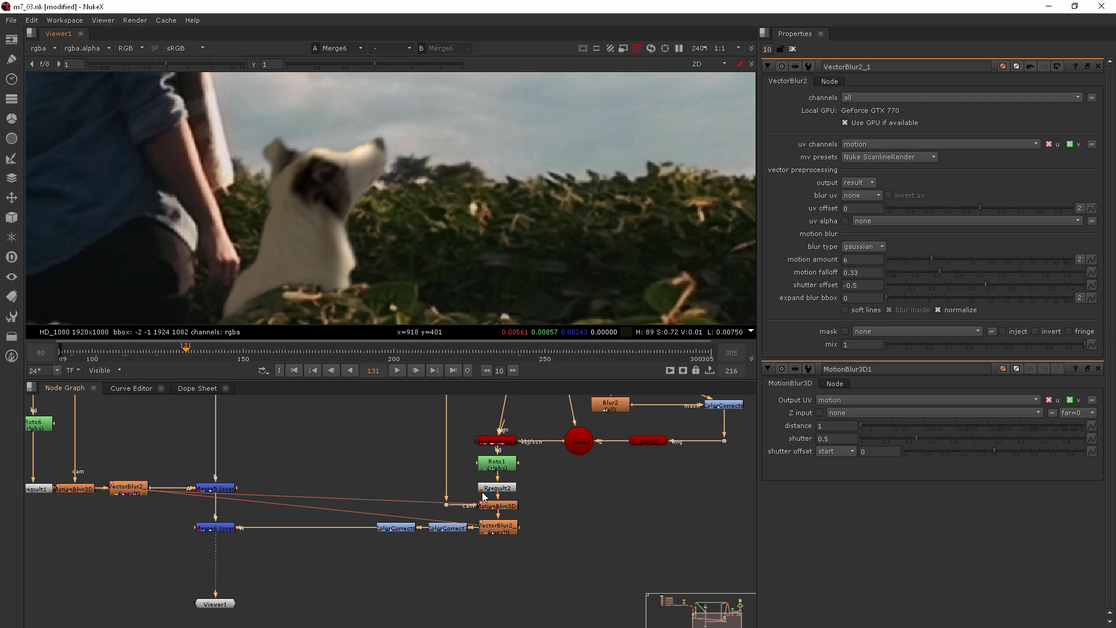
# Replace the cloned VectorBlur in the dog's branch with an independent copy of the robot's VectorBlur, placed after the cloned MotionBlur3D
pyautogui.click(501, 509)
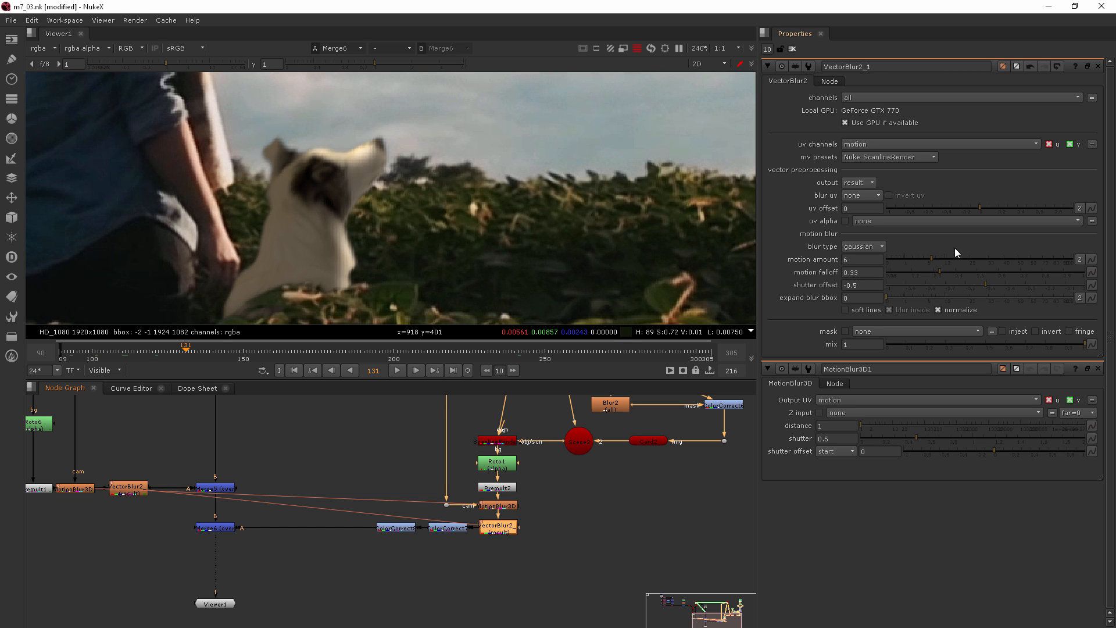
pyautogui.moveTo(505, 525); pyautogui.dragTo(124, 495)
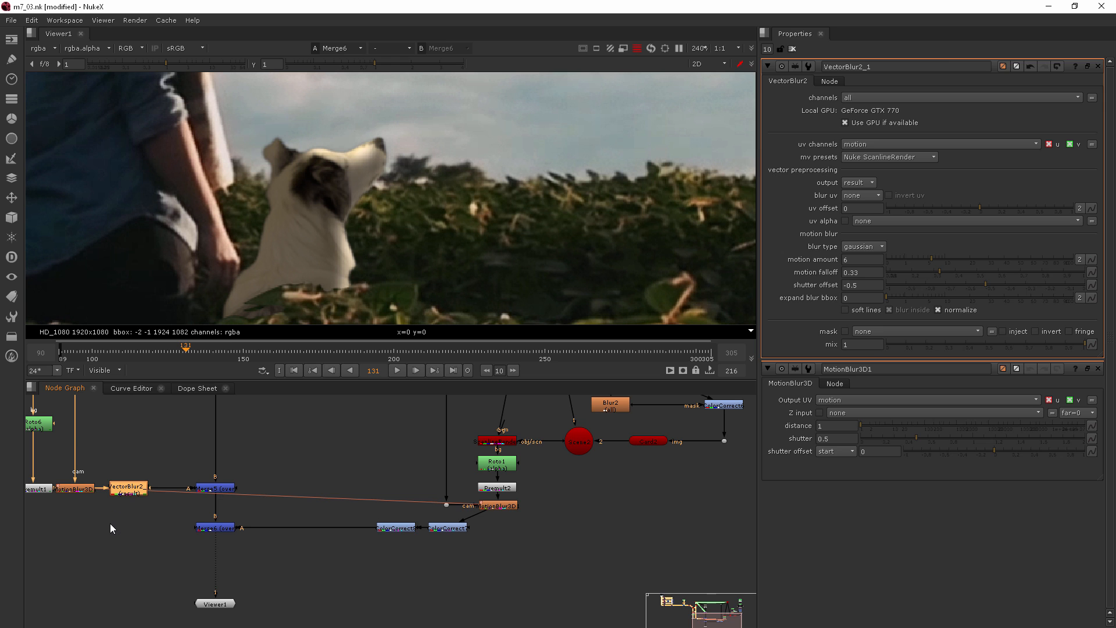
pyautogui.hotkey('ctrl', 'v')
pyautogui.moveTo(139, 510)
pyautogui.mouseDown()
pyautogui.moveTo(131, 563)
pyautogui.moveTo(145, 533)
pyautogui.moveTo(138, 490)
pyautogui.moveTo(121, 507)
pyautogui.mouseUp()
pyautogui.moveTo(132, 565); pyautogui.dragTo(488, 529)
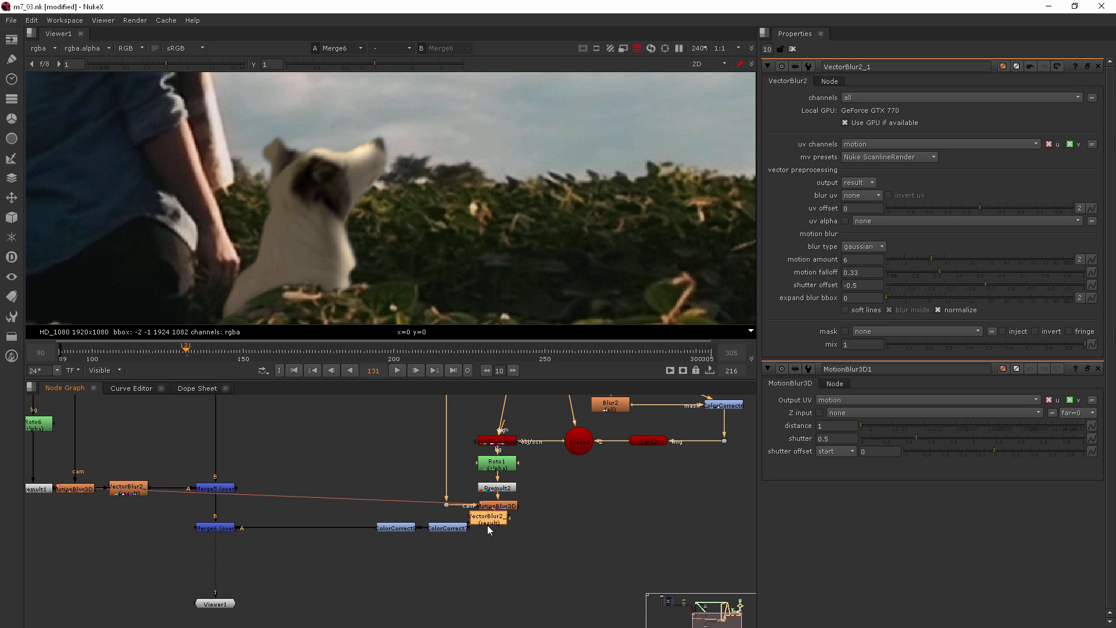
# Set the dog branch's VectorBlur motion amount to 2 and close all open node properties
pyautogui.click(911, 258)
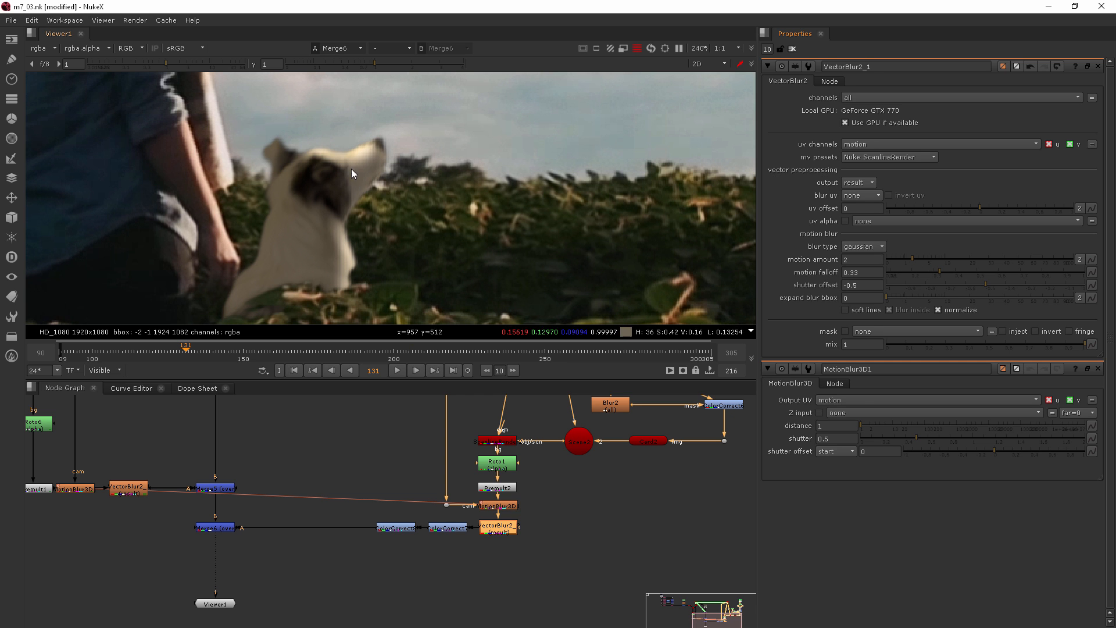
pyautogui.click(793, 49)
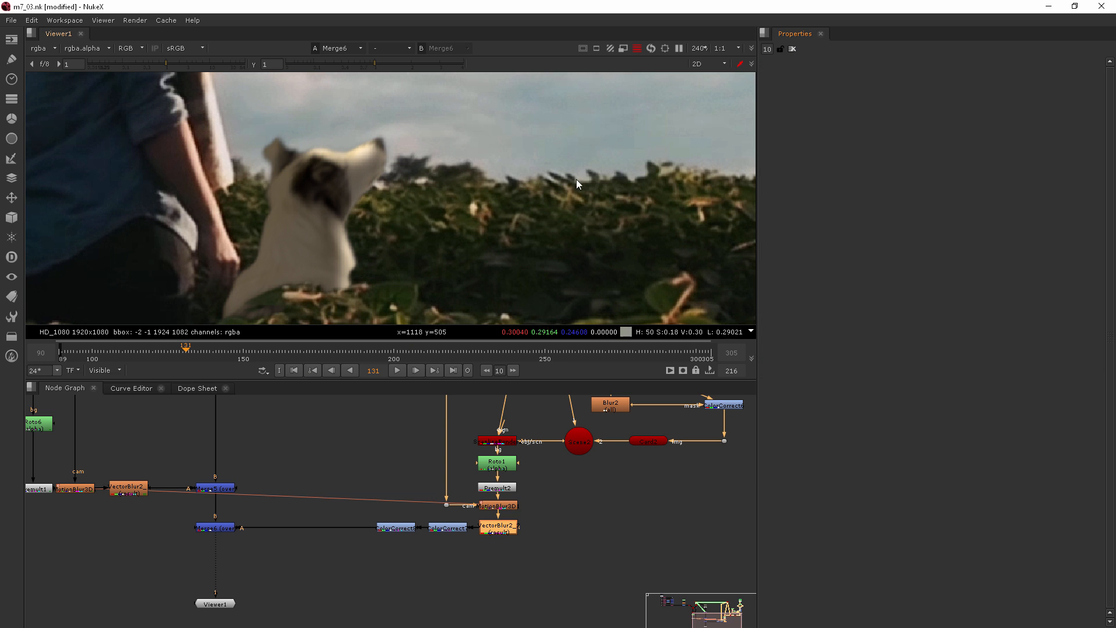
pyautogui.scroll(-8, 487, 183)
pyautogui.moveTo(612, 169); pyautogui.dragTo(520, 204, button='middle')
pyautogui.scroll(-1, 533, 215)
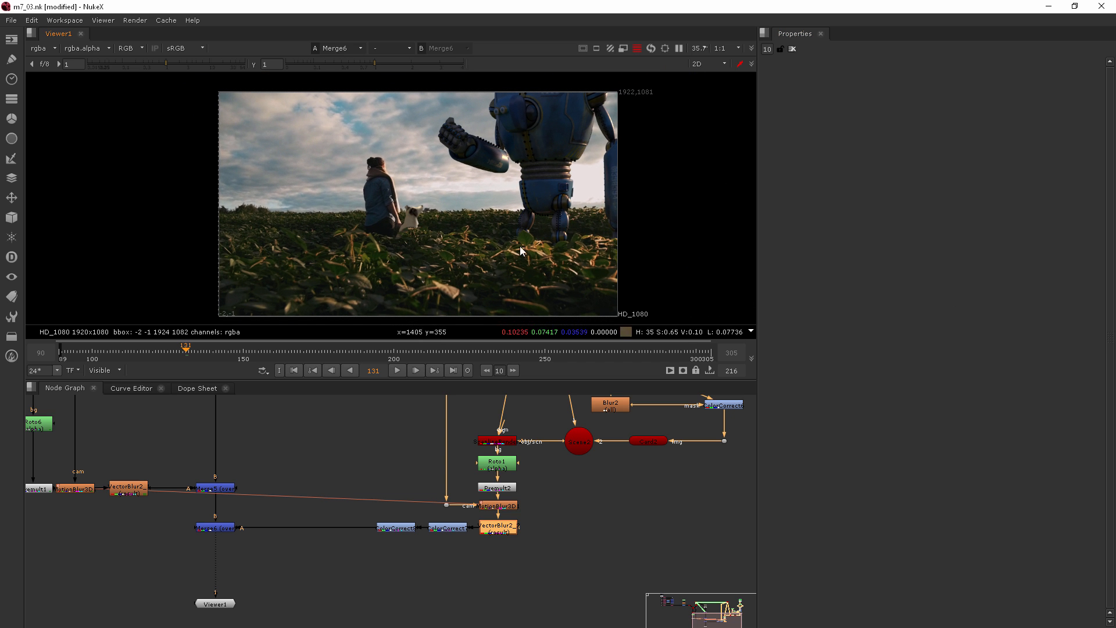
pyautogui.click(555, 618)
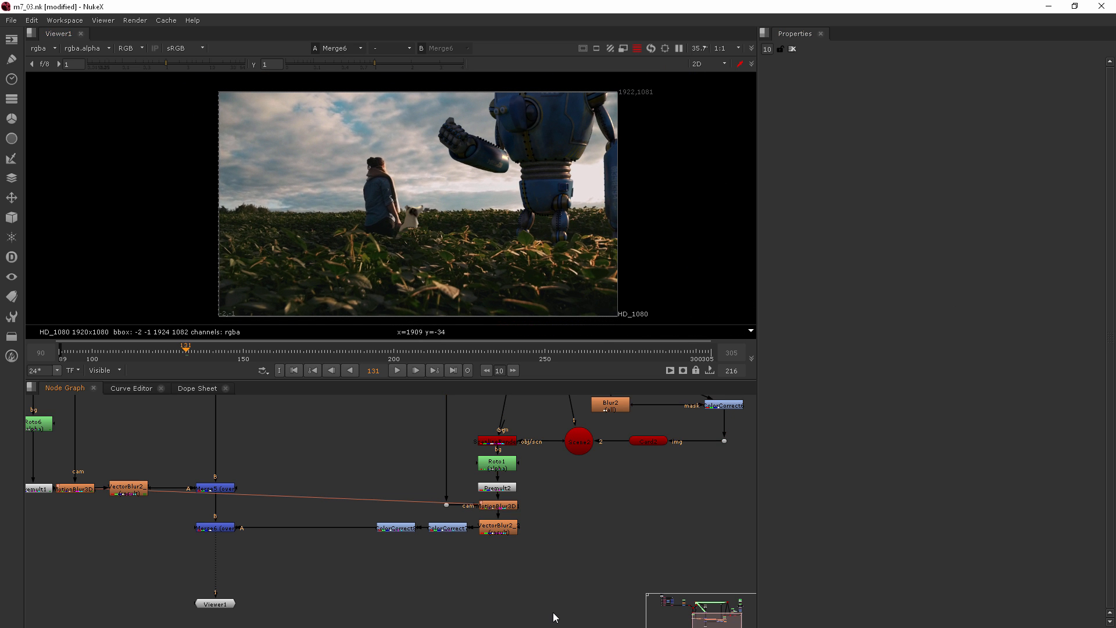